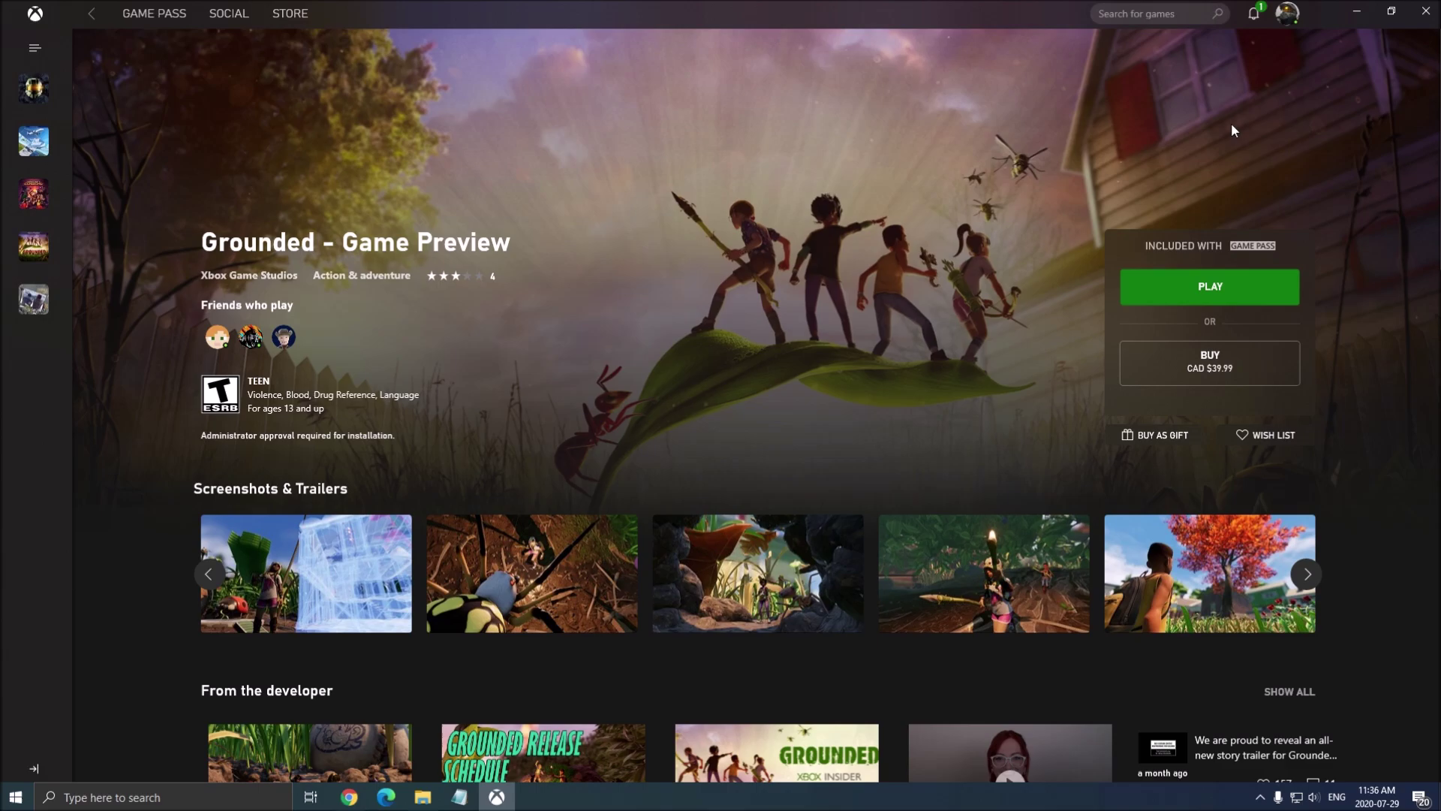
Search Windows for "game mode" and review the Game Mode, Xbox Game Bar and Captures settings
click(112, 798)
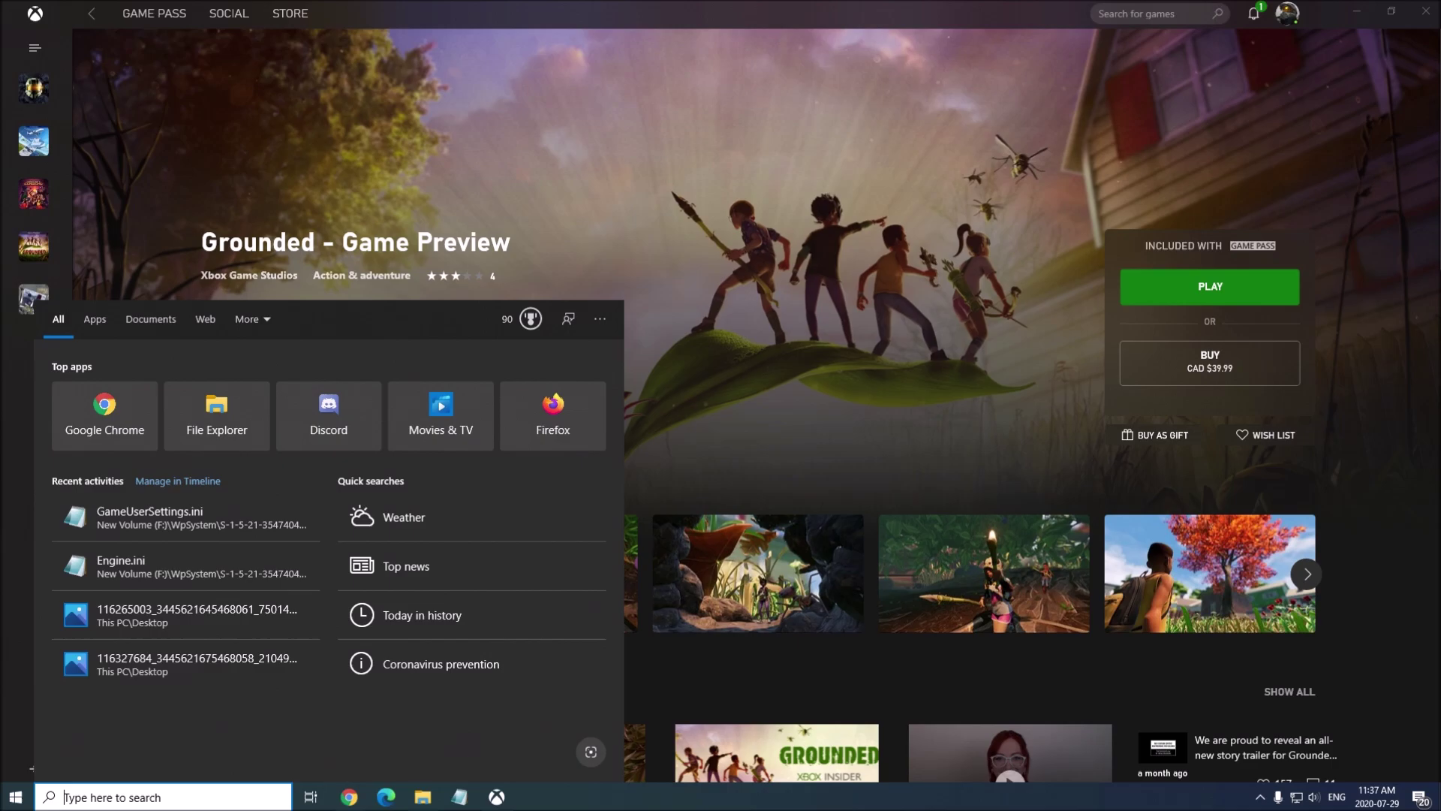
text(game mode)
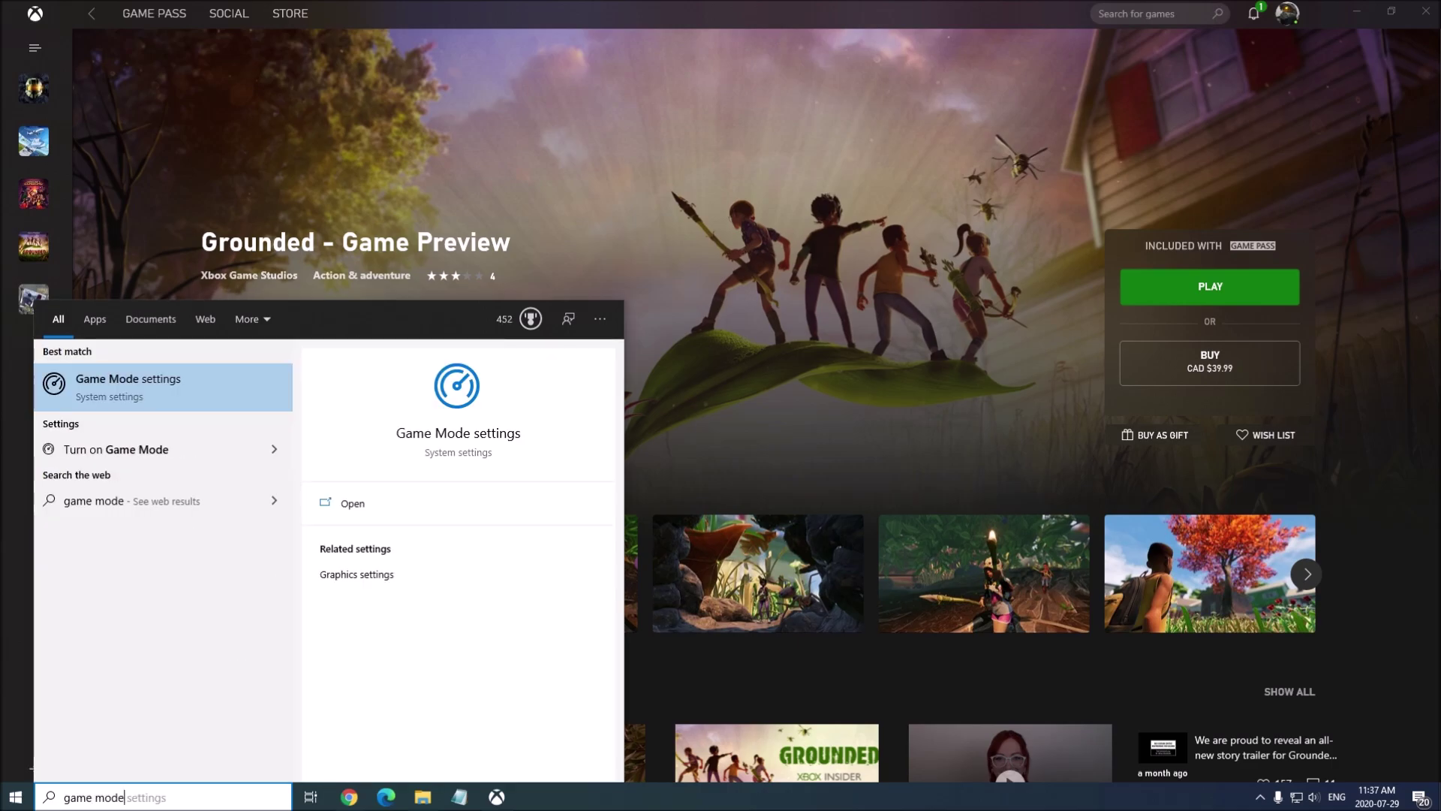
key(Return)
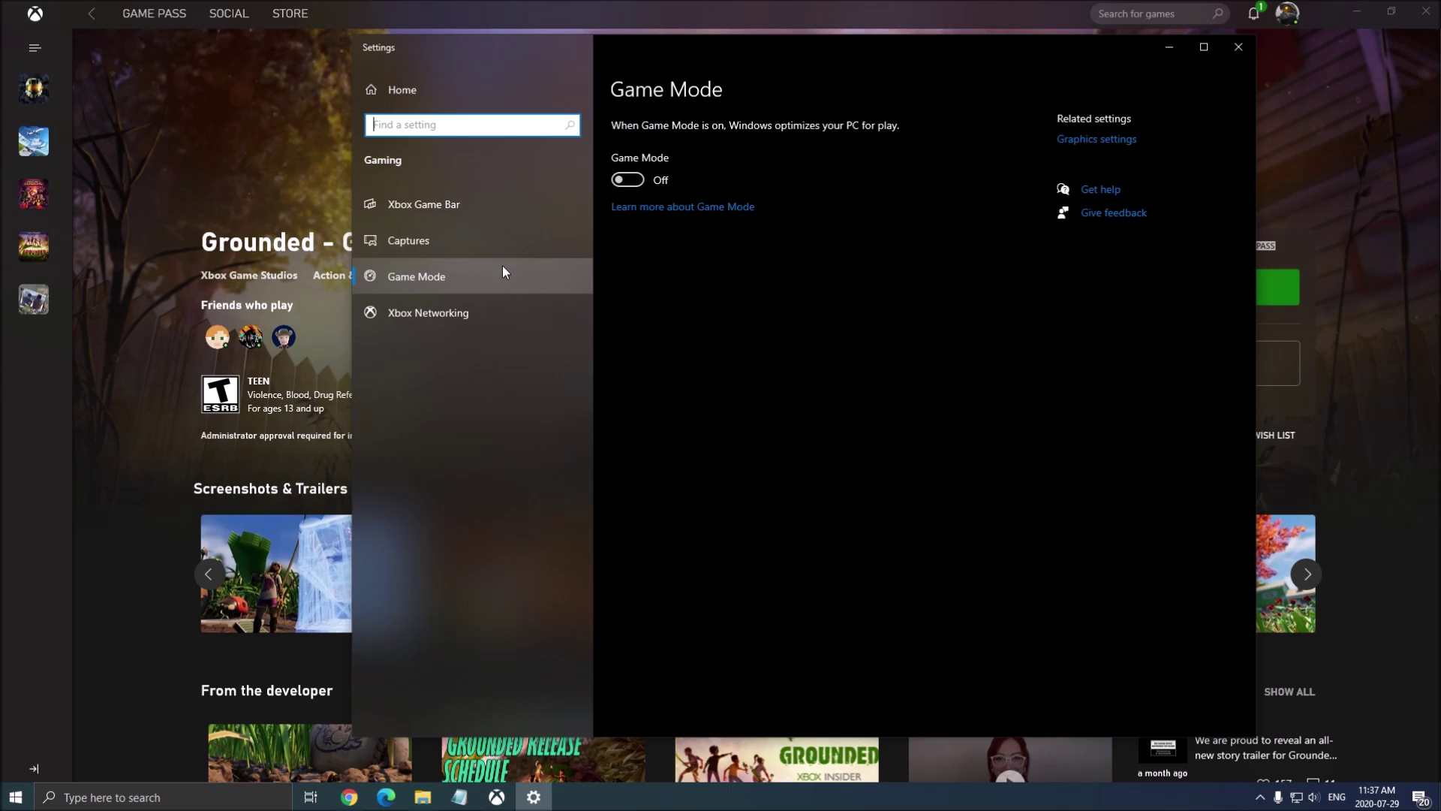
click(417, 206)
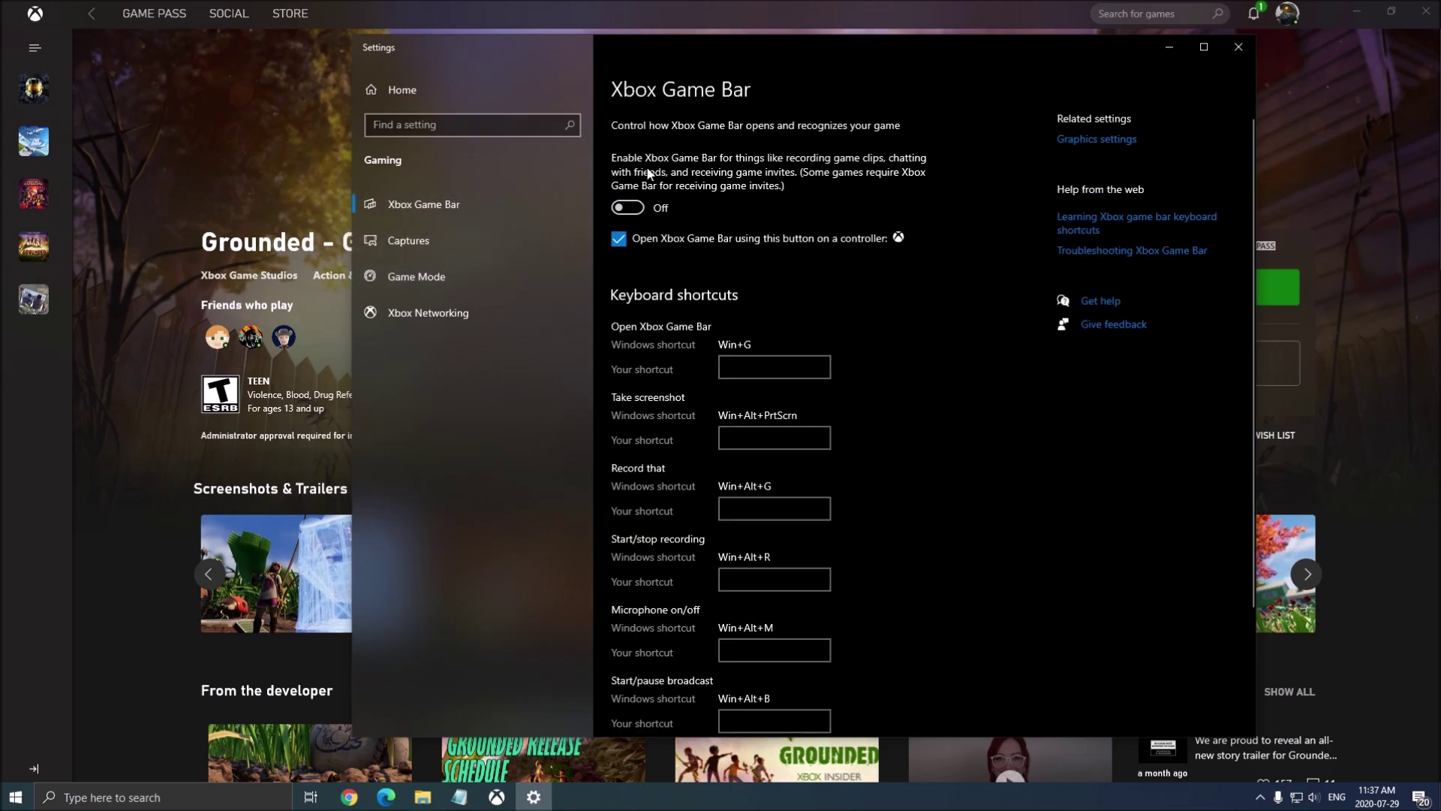
click(408, 237)
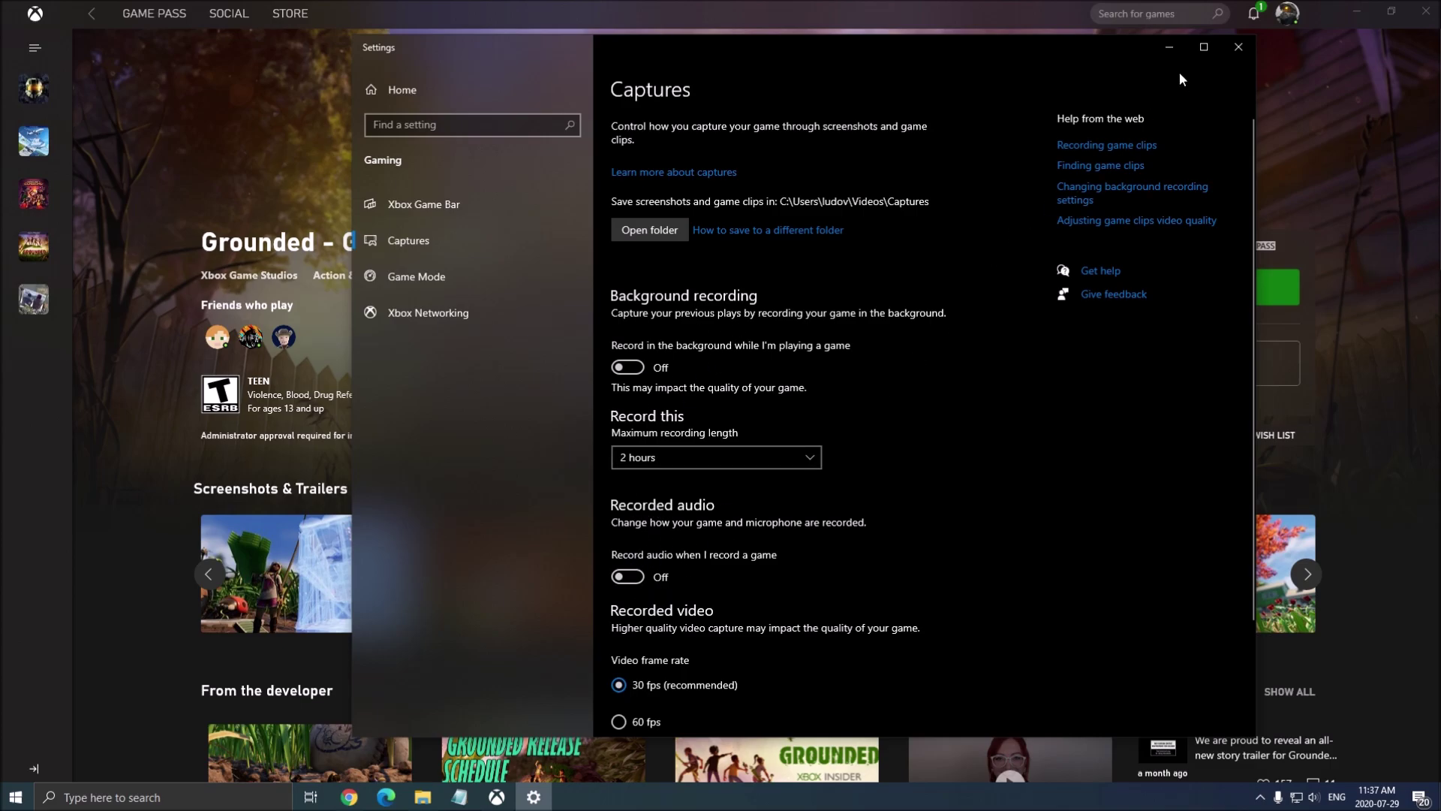
click(1239, 46)
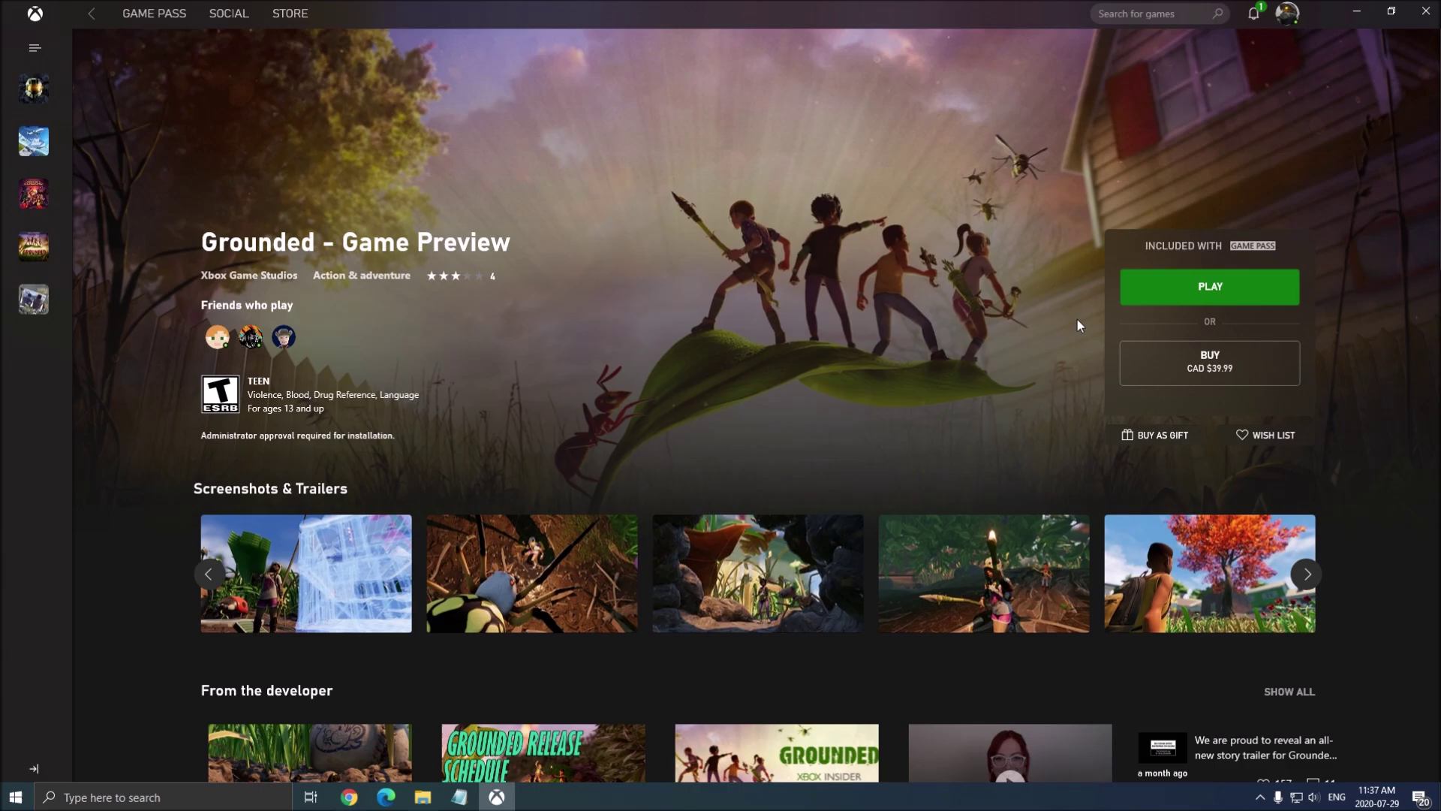
click(1260, 797)
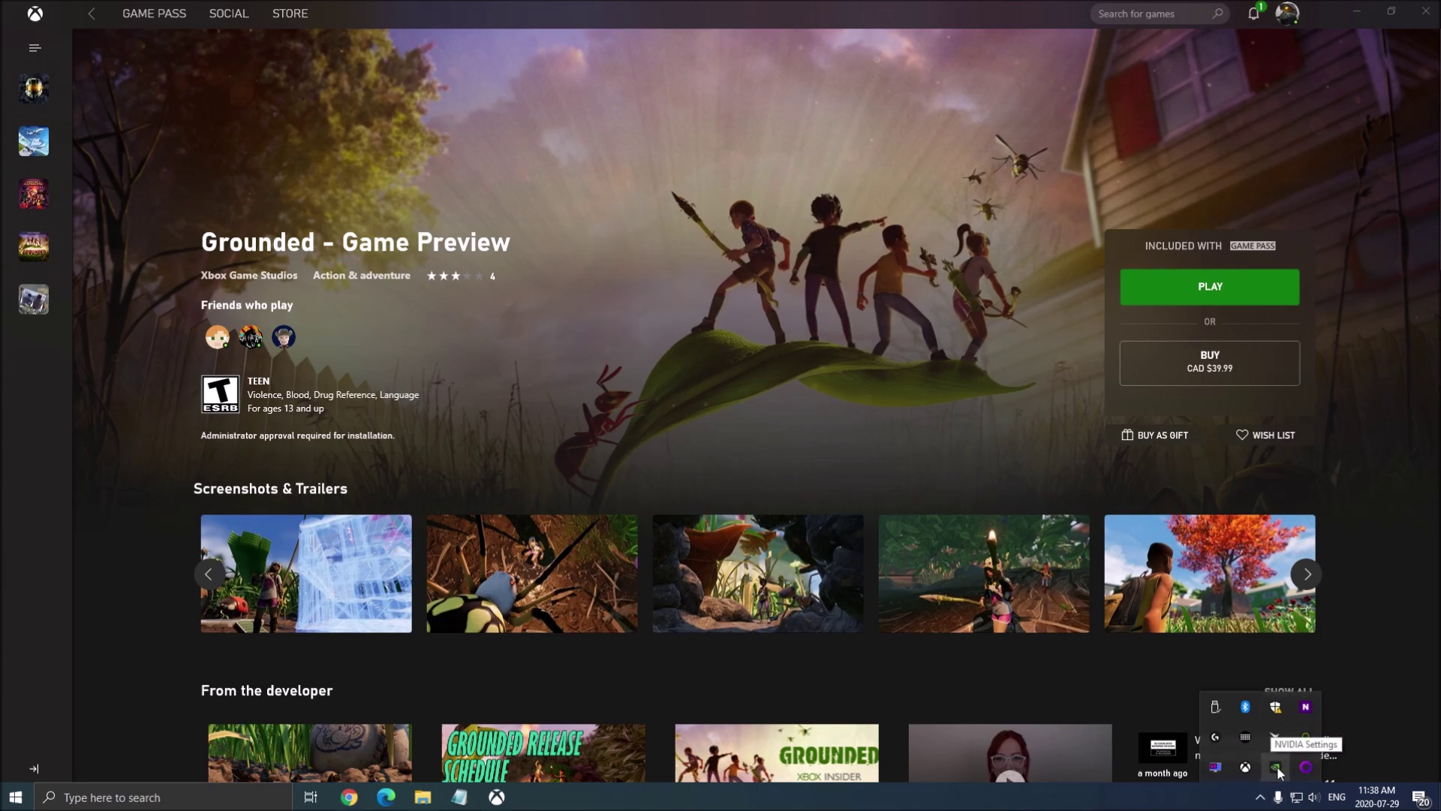
click(973, 425)
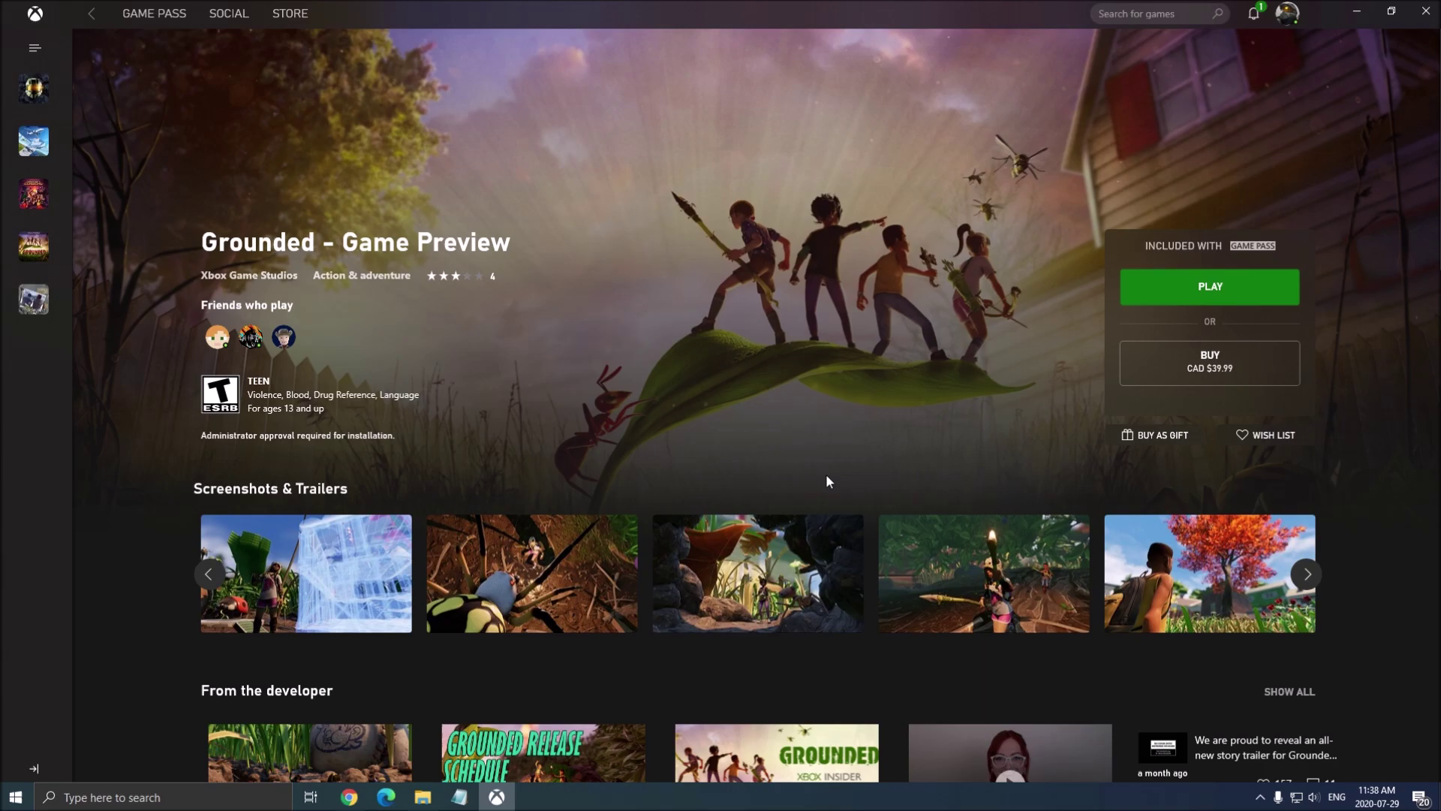
Find the Windows graphics settings by searching for "gpu" and turn on Hardware-accelerated GPU scheduling
key(super+s)
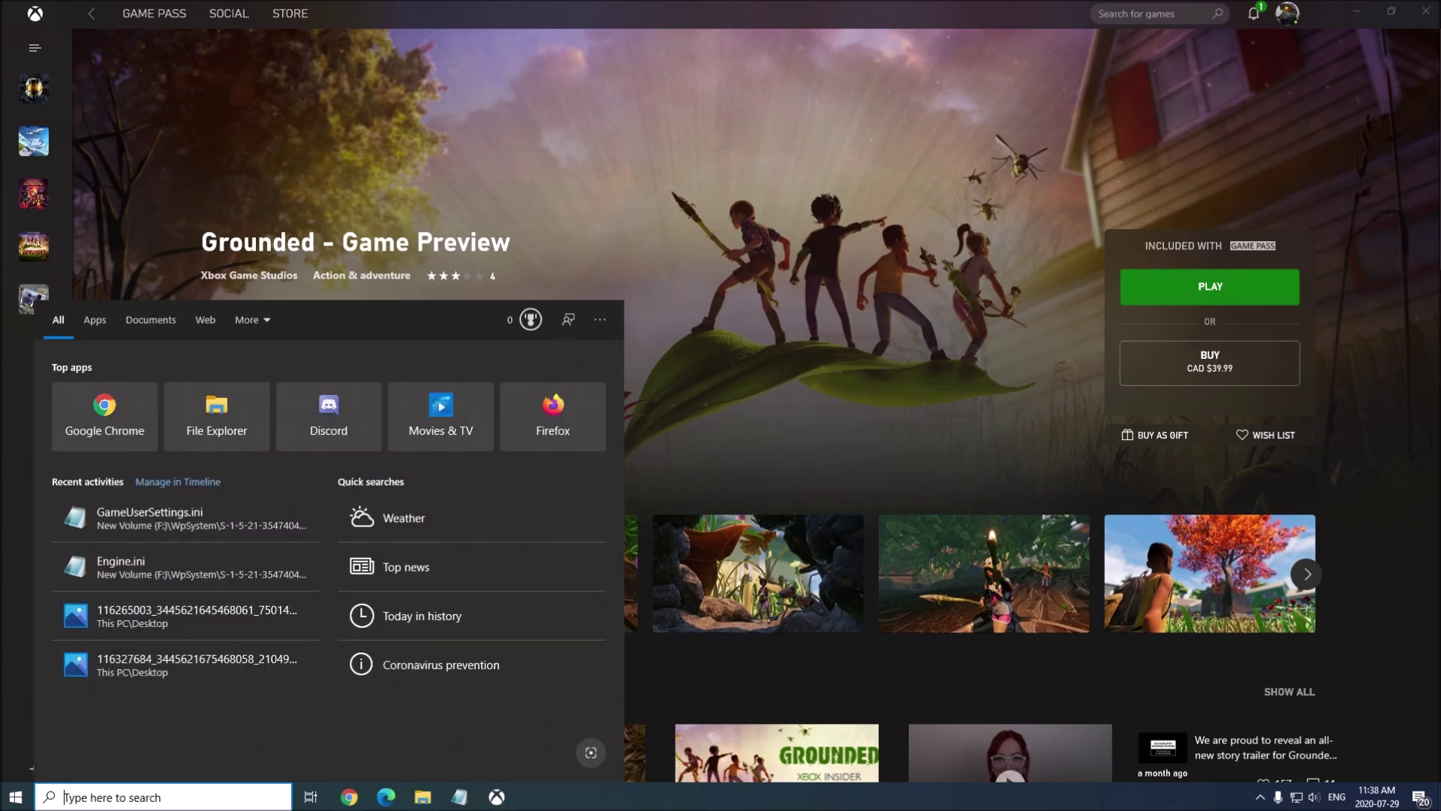
text(gpu)
key(Return)
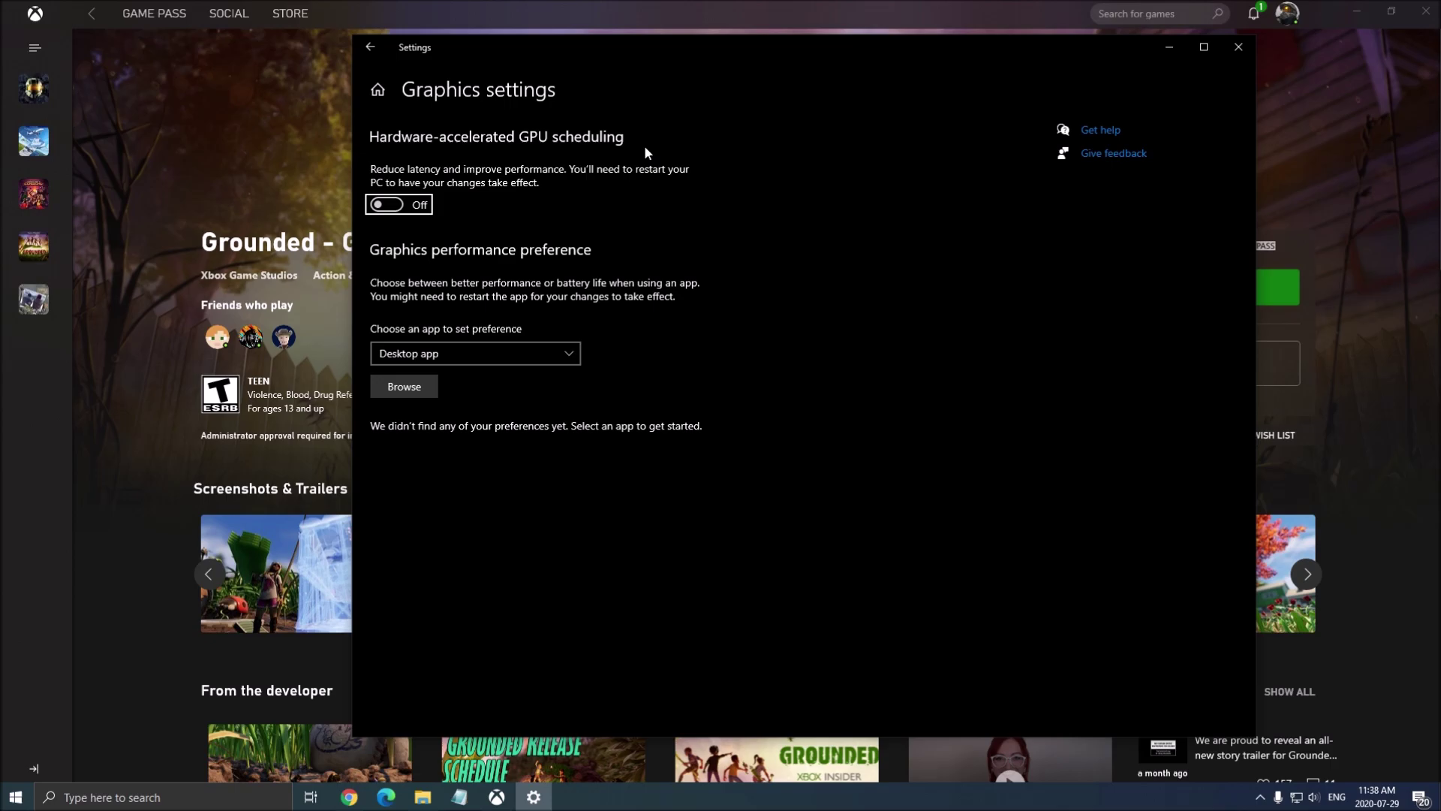
click(384, 204)
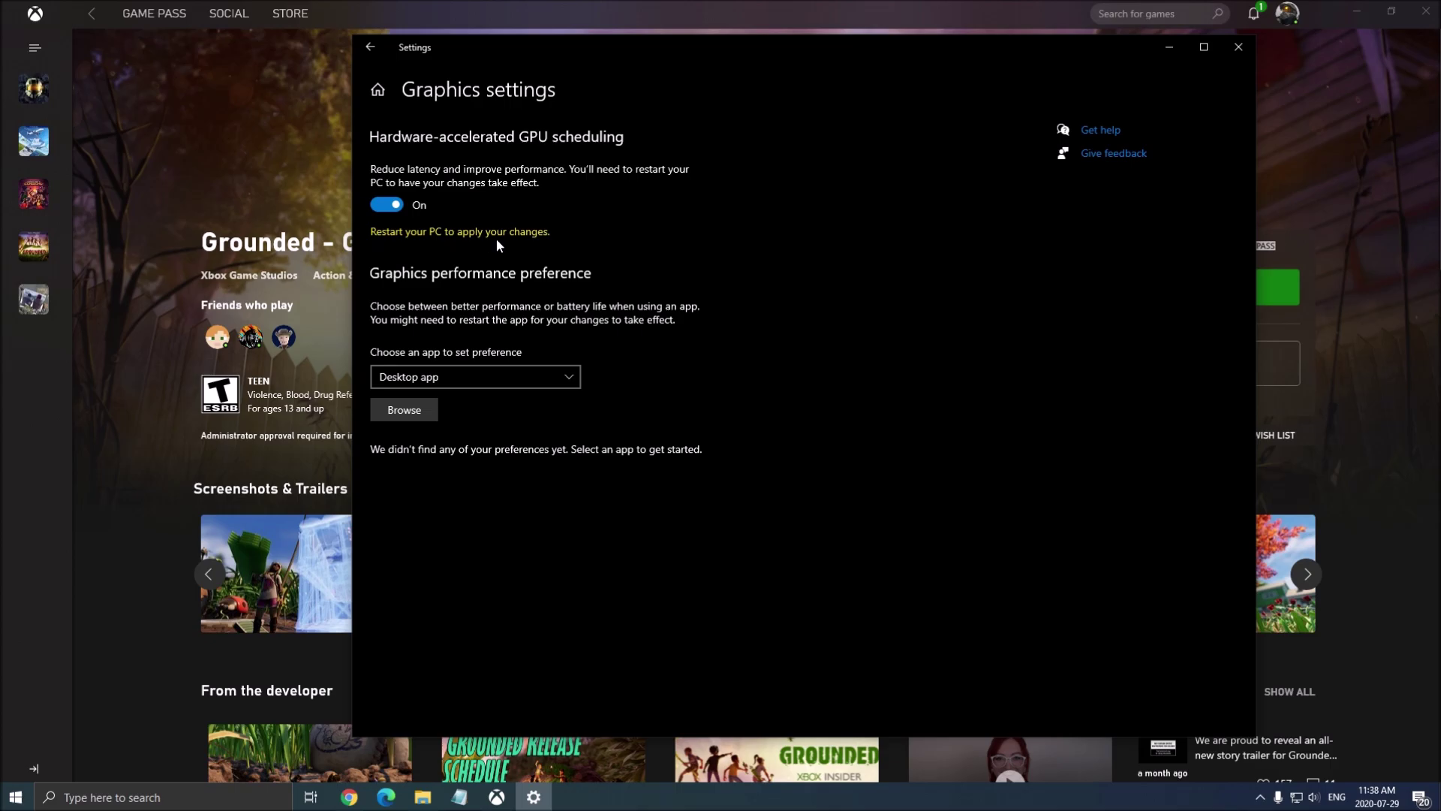
click(1239, 46)
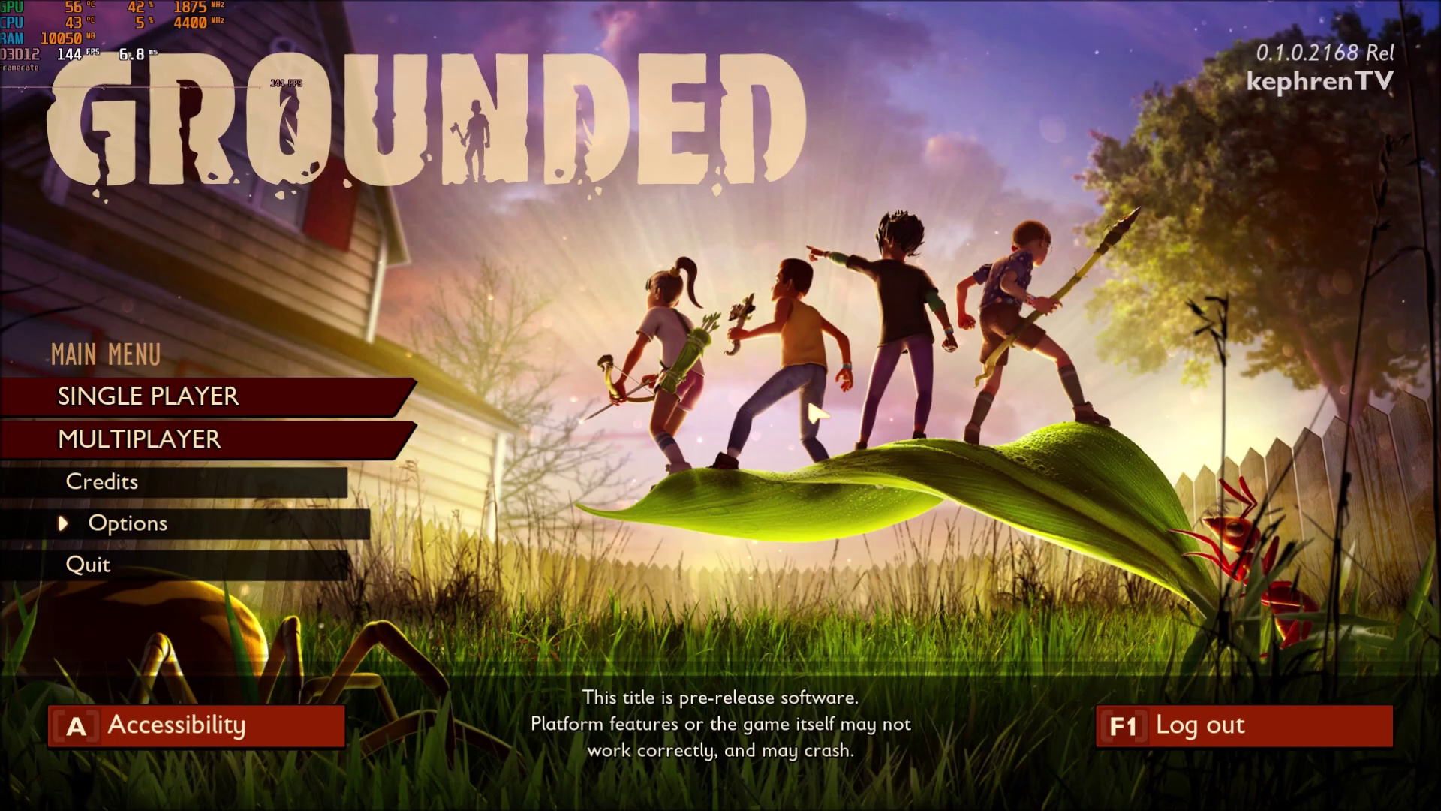
In Grounded, open the display options and set the window mode to Fullscreen
click(140, 529)
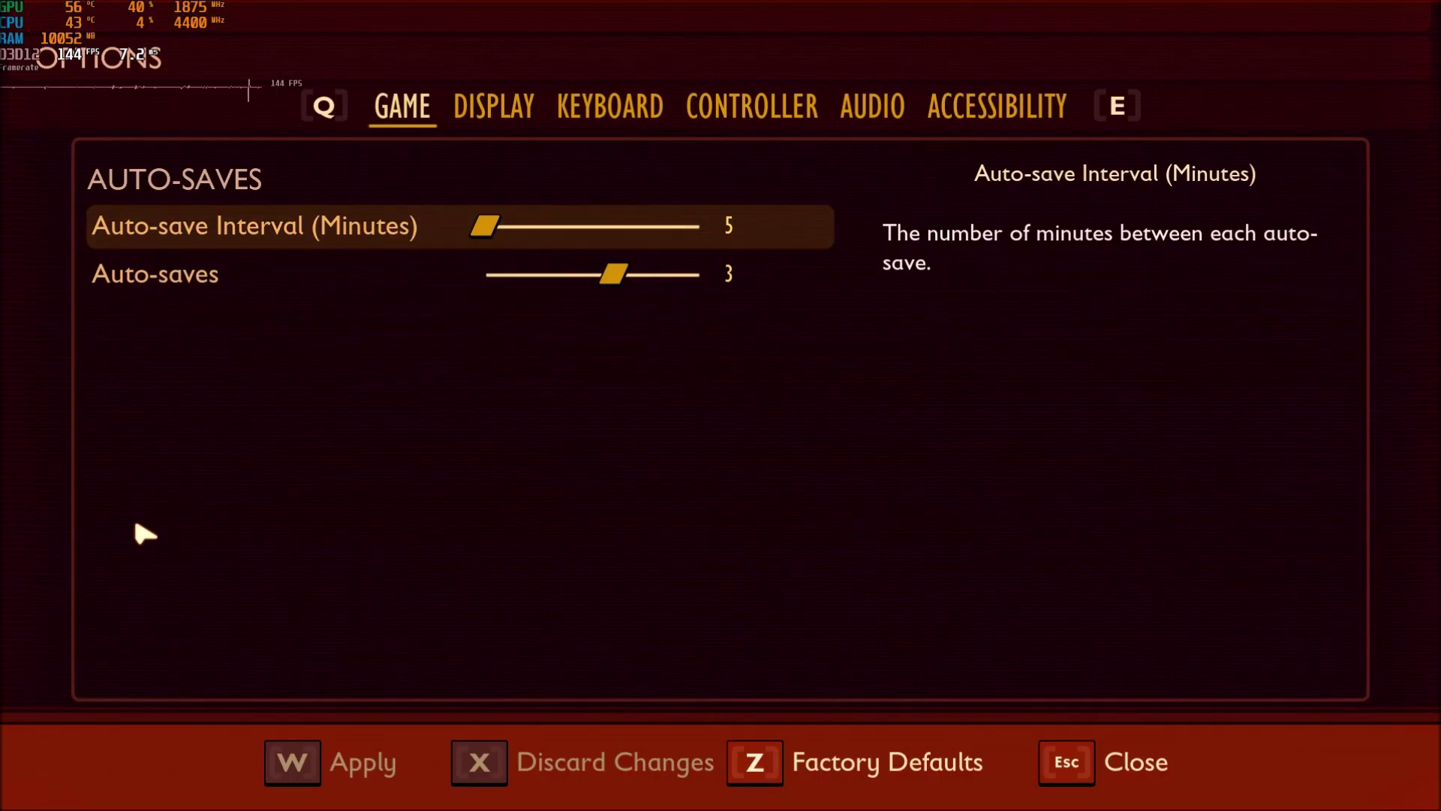
click(478, 110)
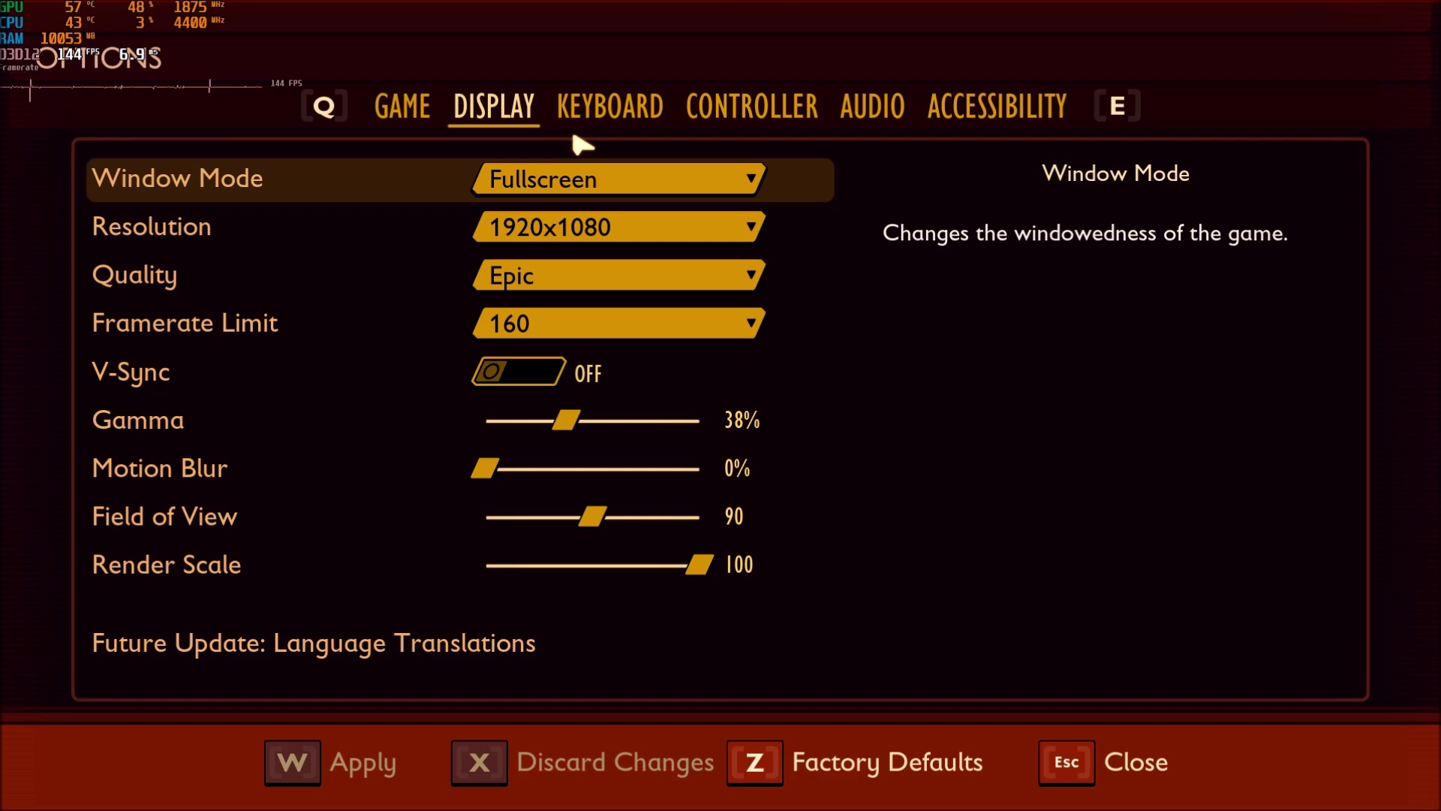
click(612, 184)
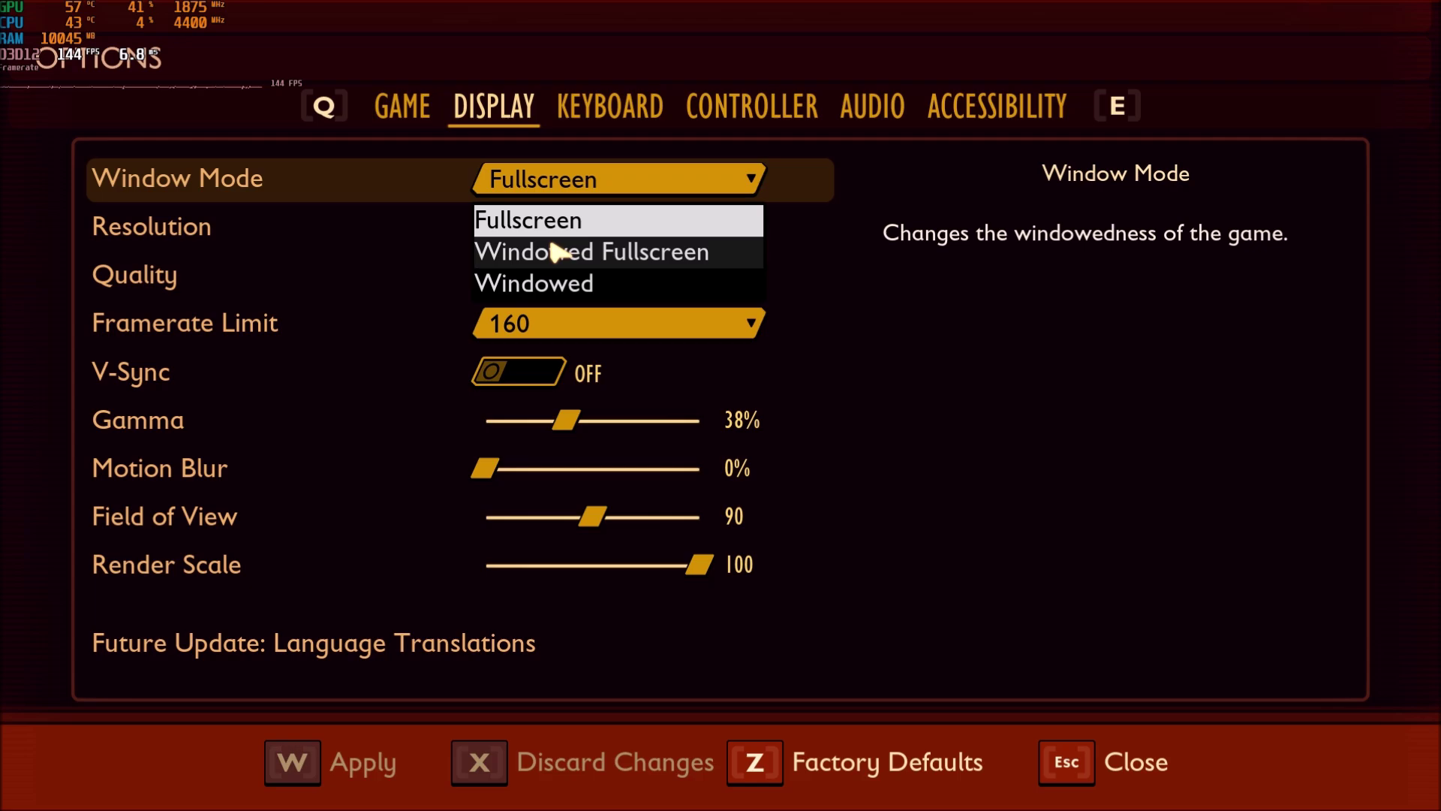
click(536, 228)
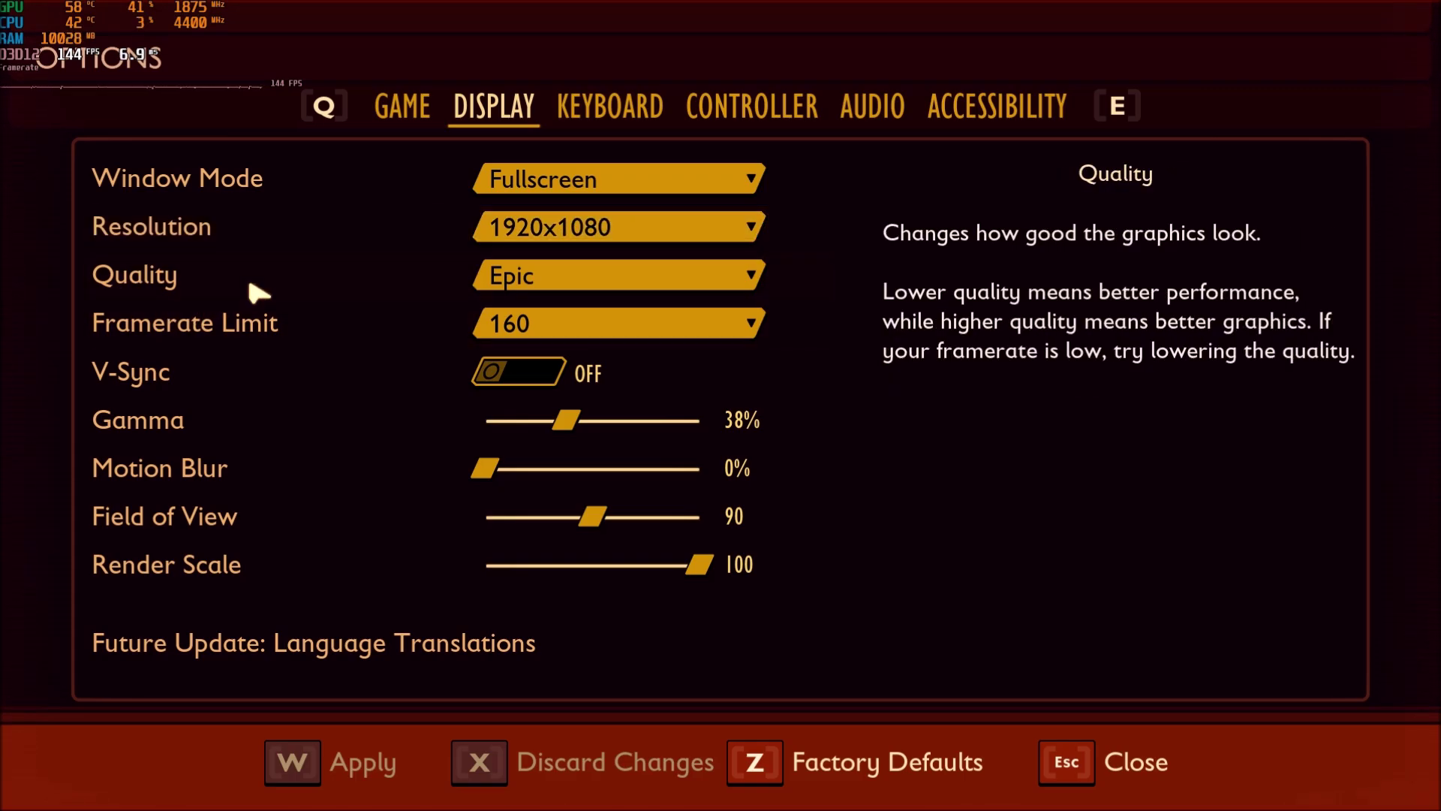
Look through the graphics quality presets in the display options, reselecting Epic
click(517, 277)
click(527, 419)
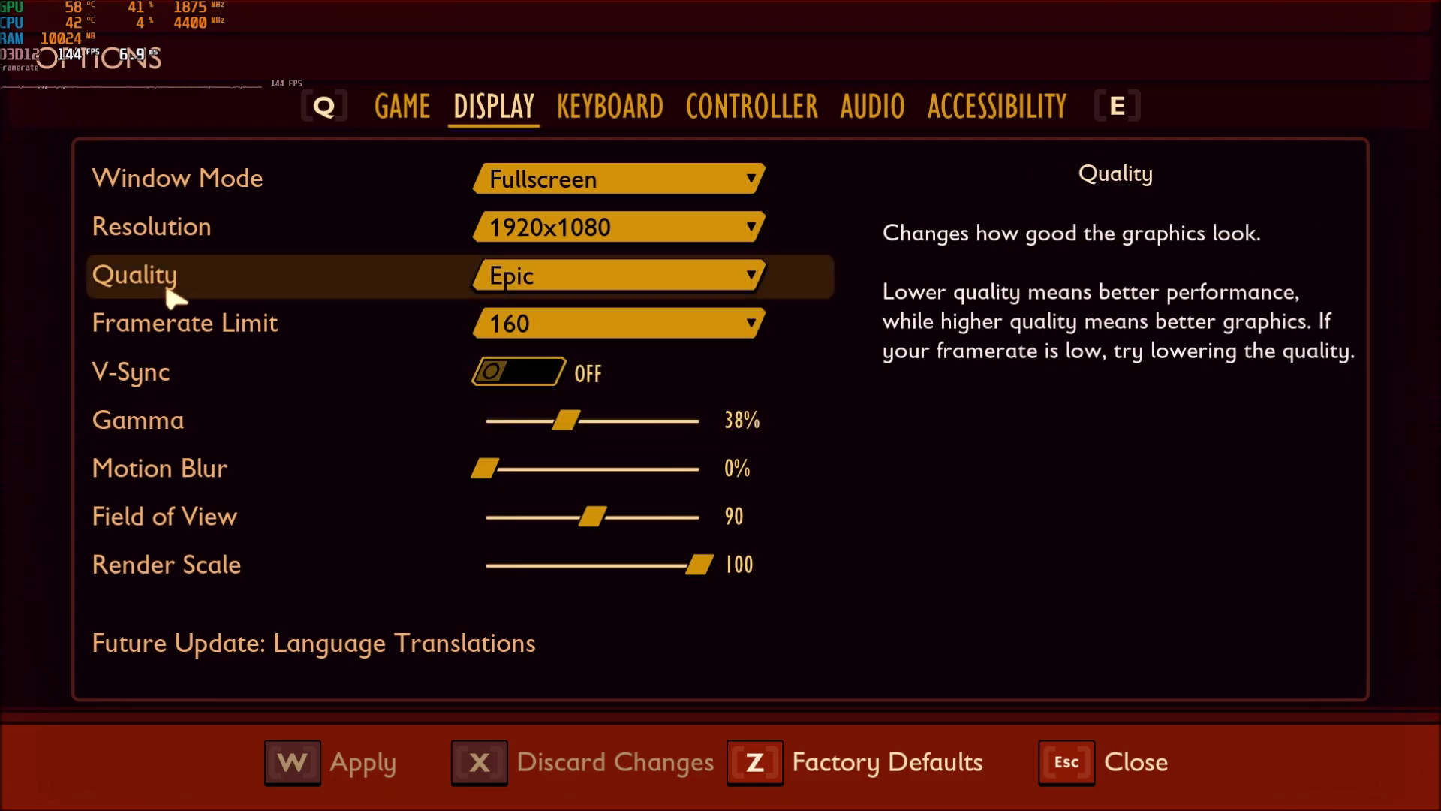
click(544, 276)
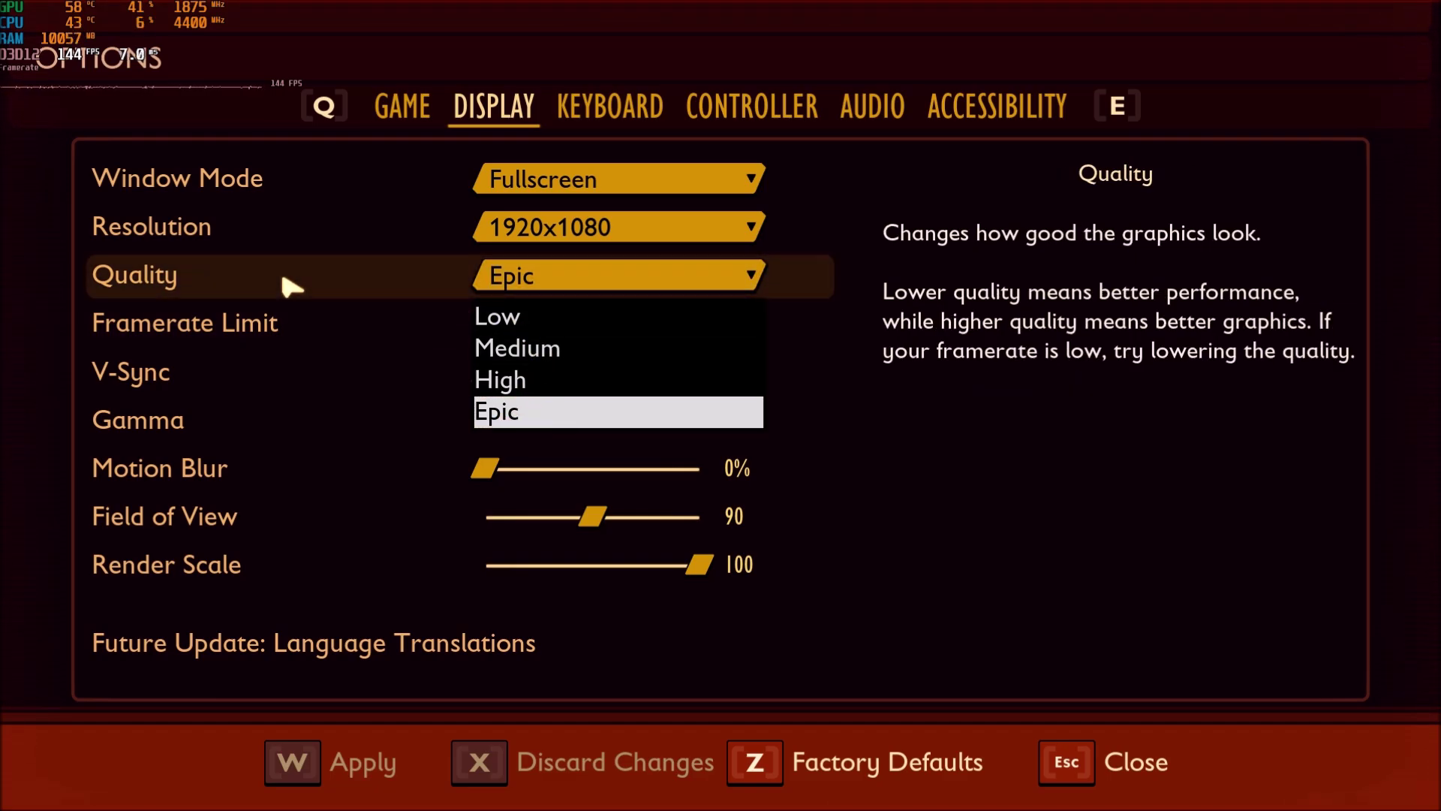
click(334, 286)
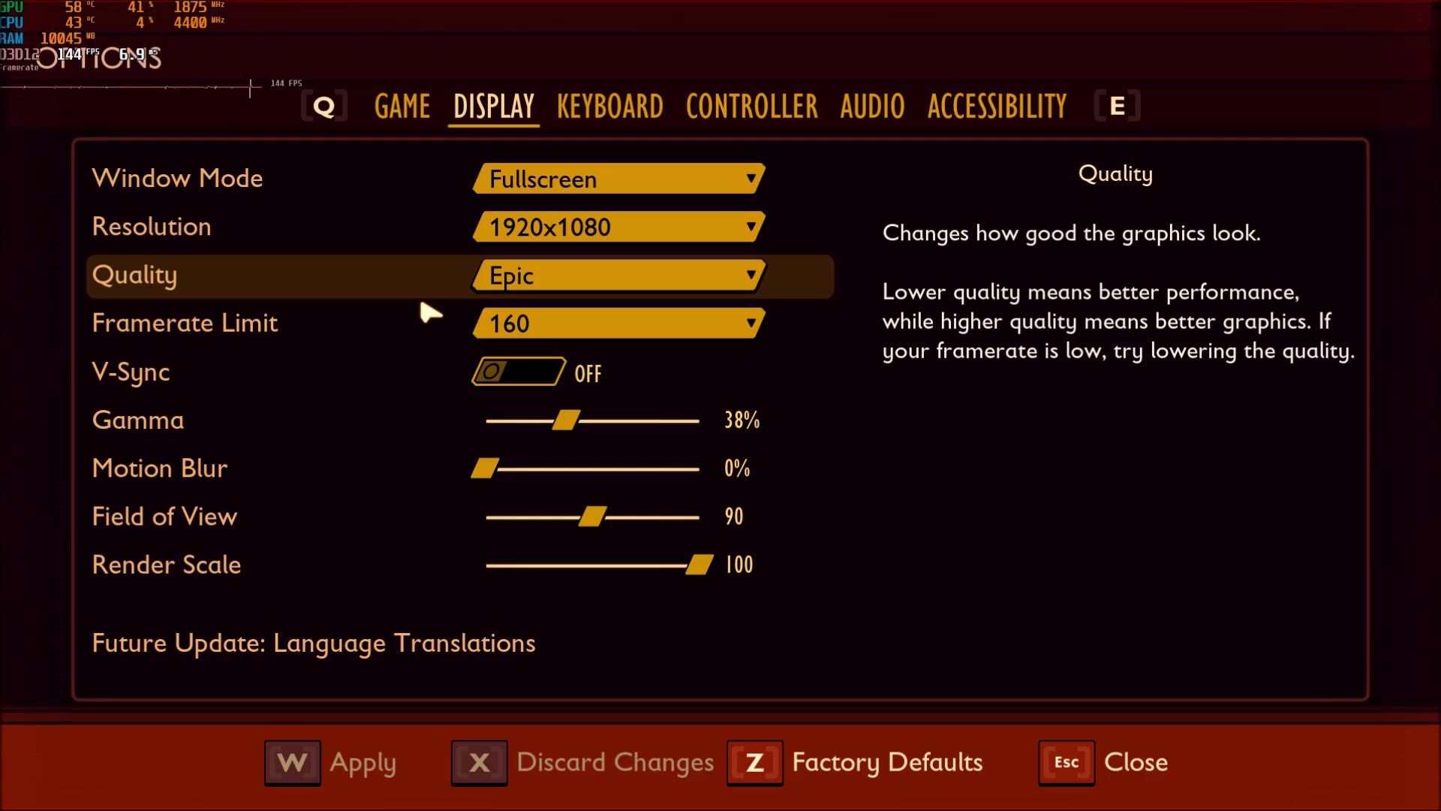
click(578, 292)
click(505, 415)
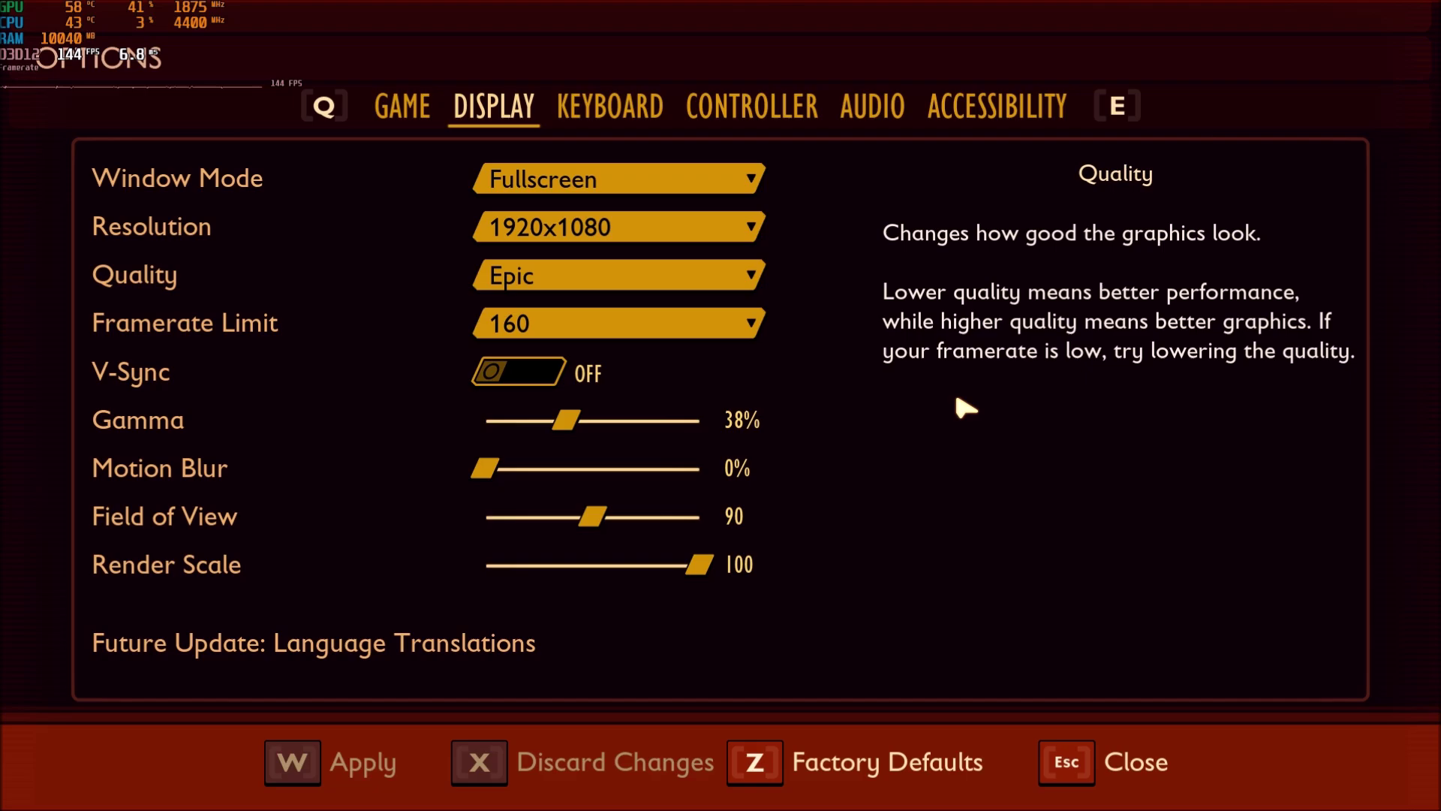
Try the High graphics quality preset and switch the quality back to Epic
click(593, 276)
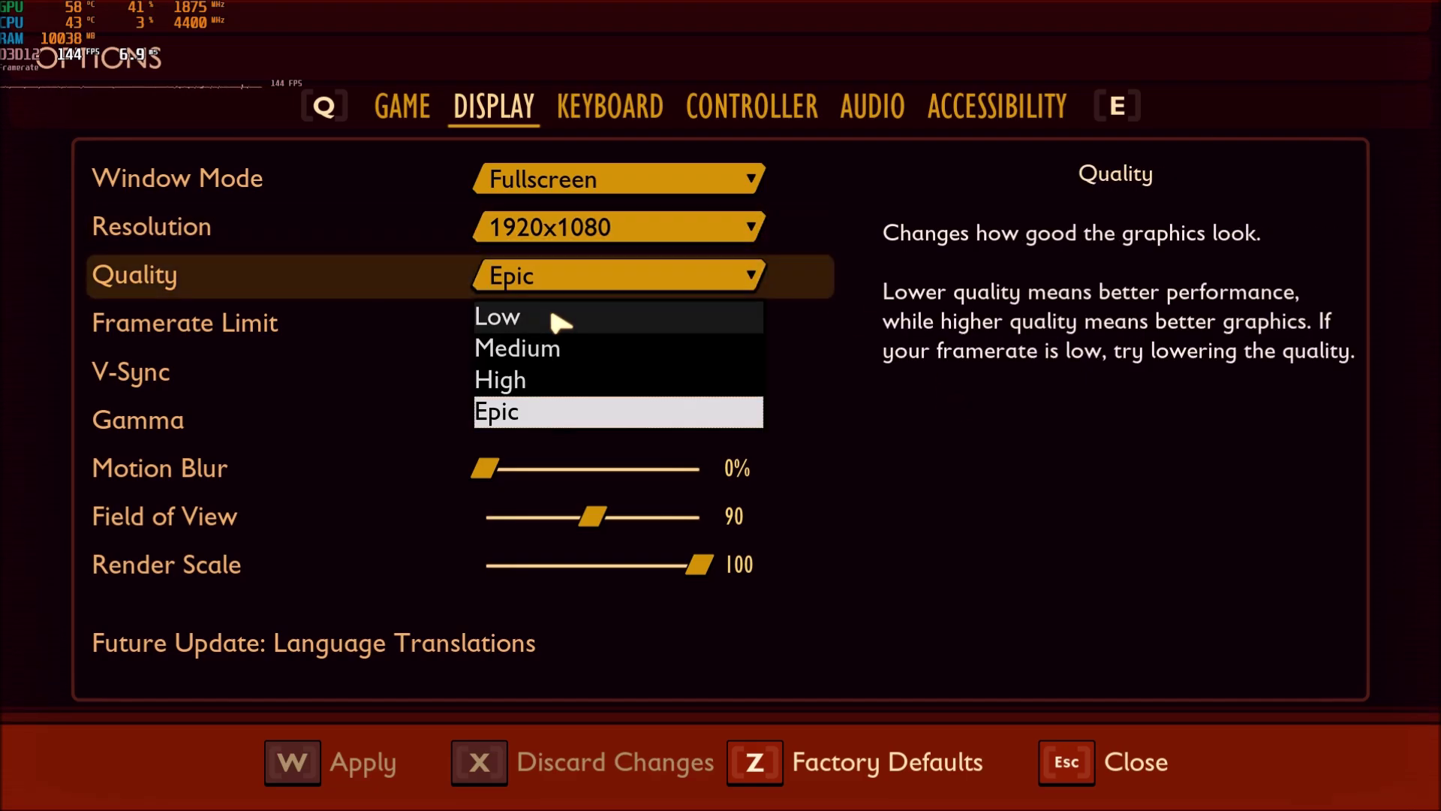
click(806, 314)
click(754, 279)
click(646, 380)
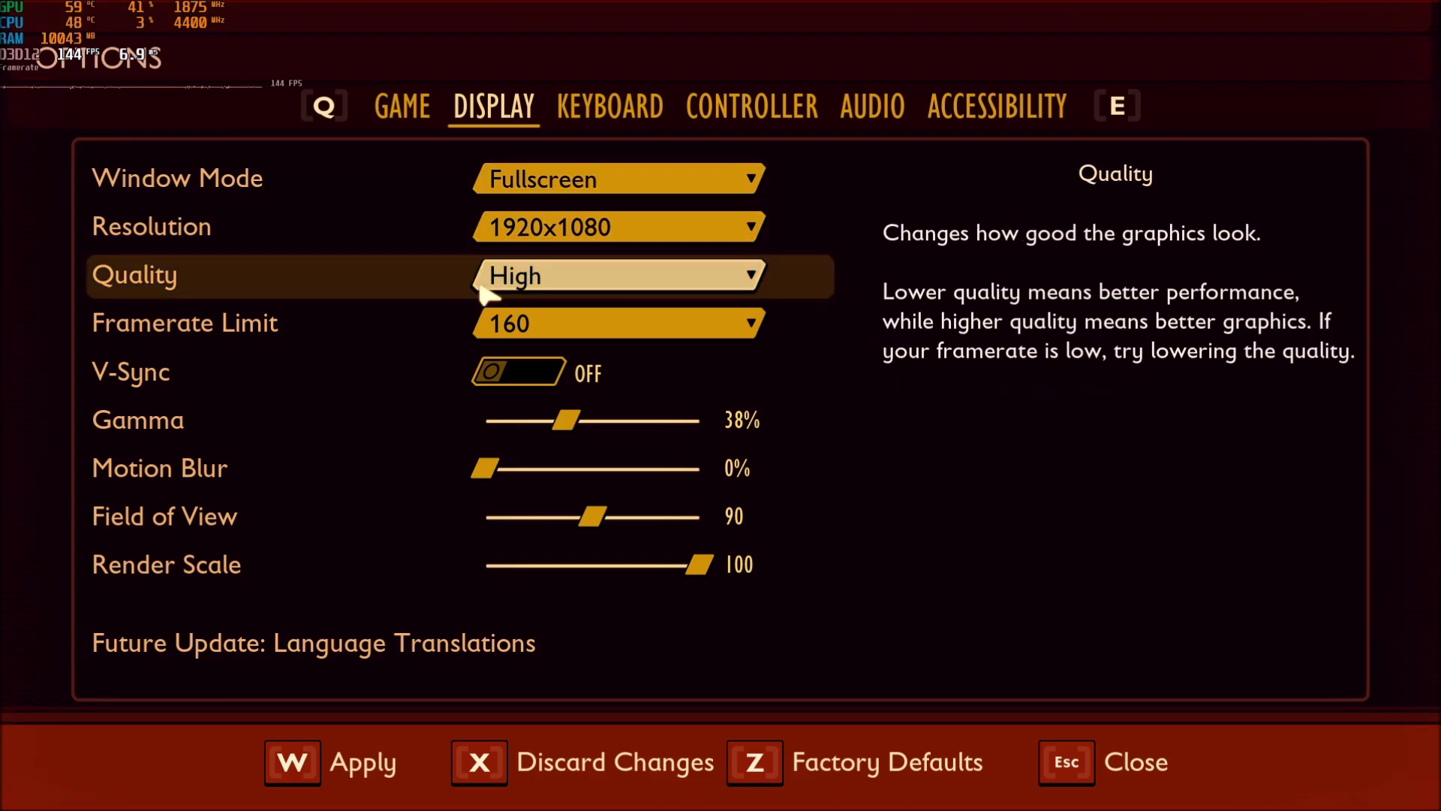
click(526, 277)
click(499, 413)
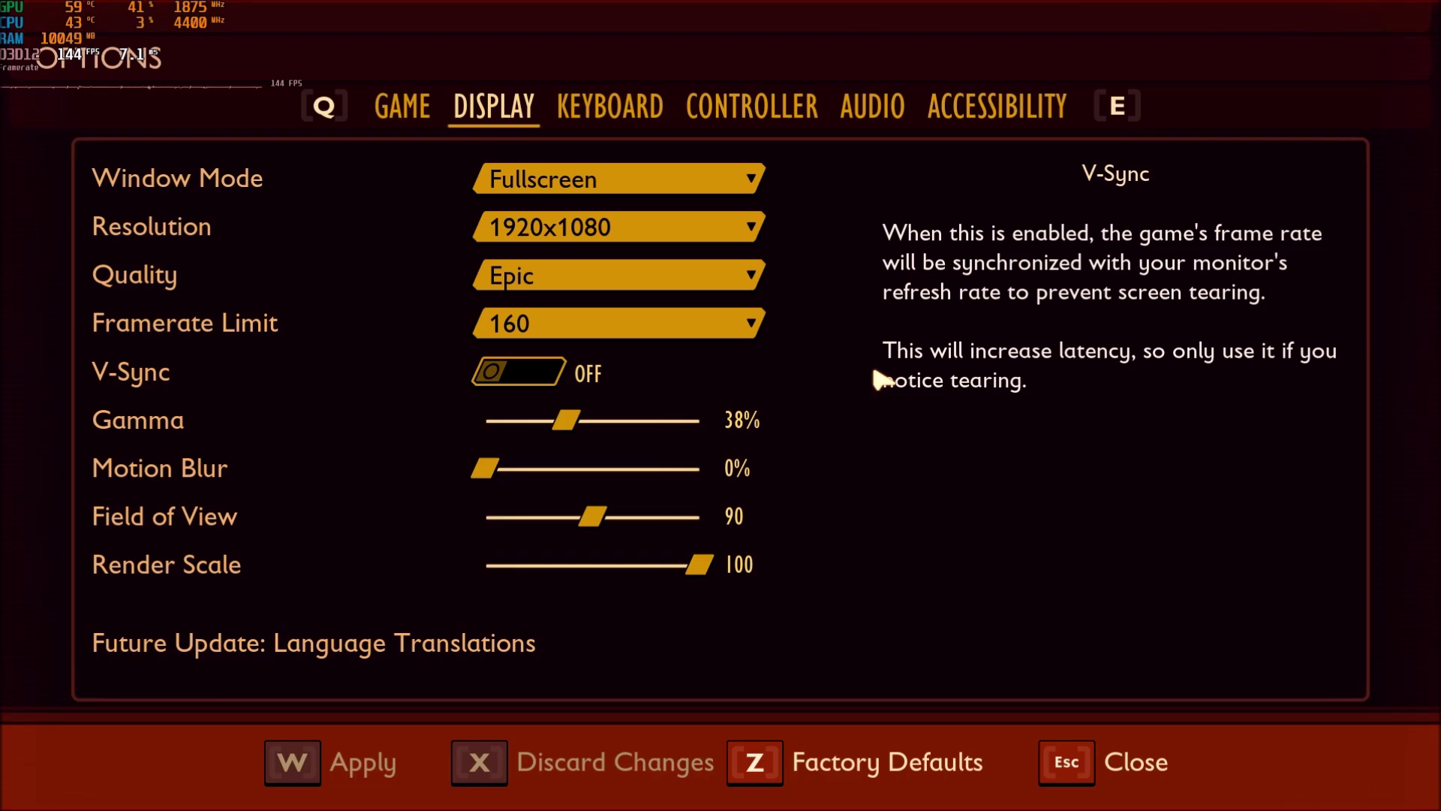
Set the framerate limit to 165 and apply the display settings
click(600, 329)
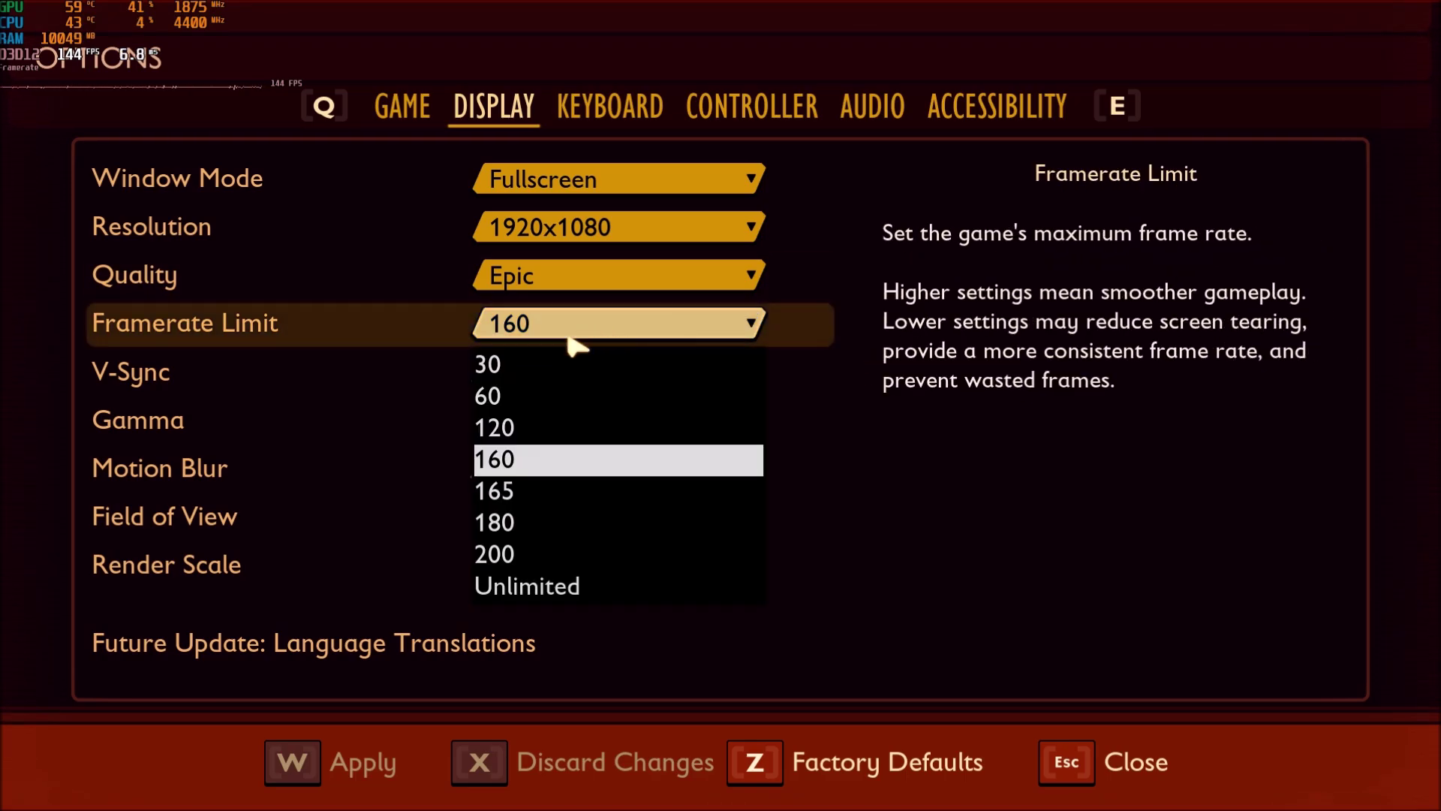
click(495, 465)
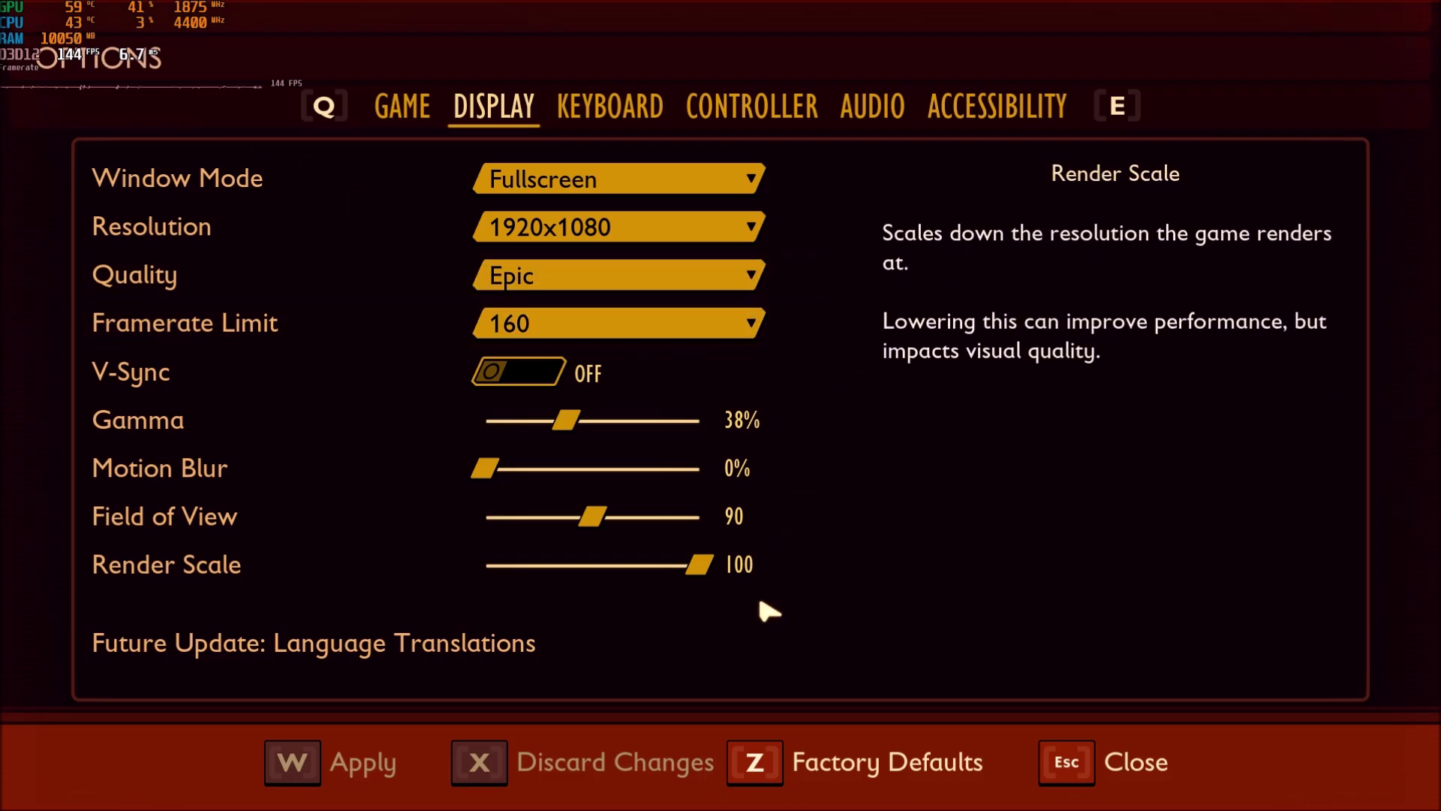
click(603, 321)
click(563, 489)
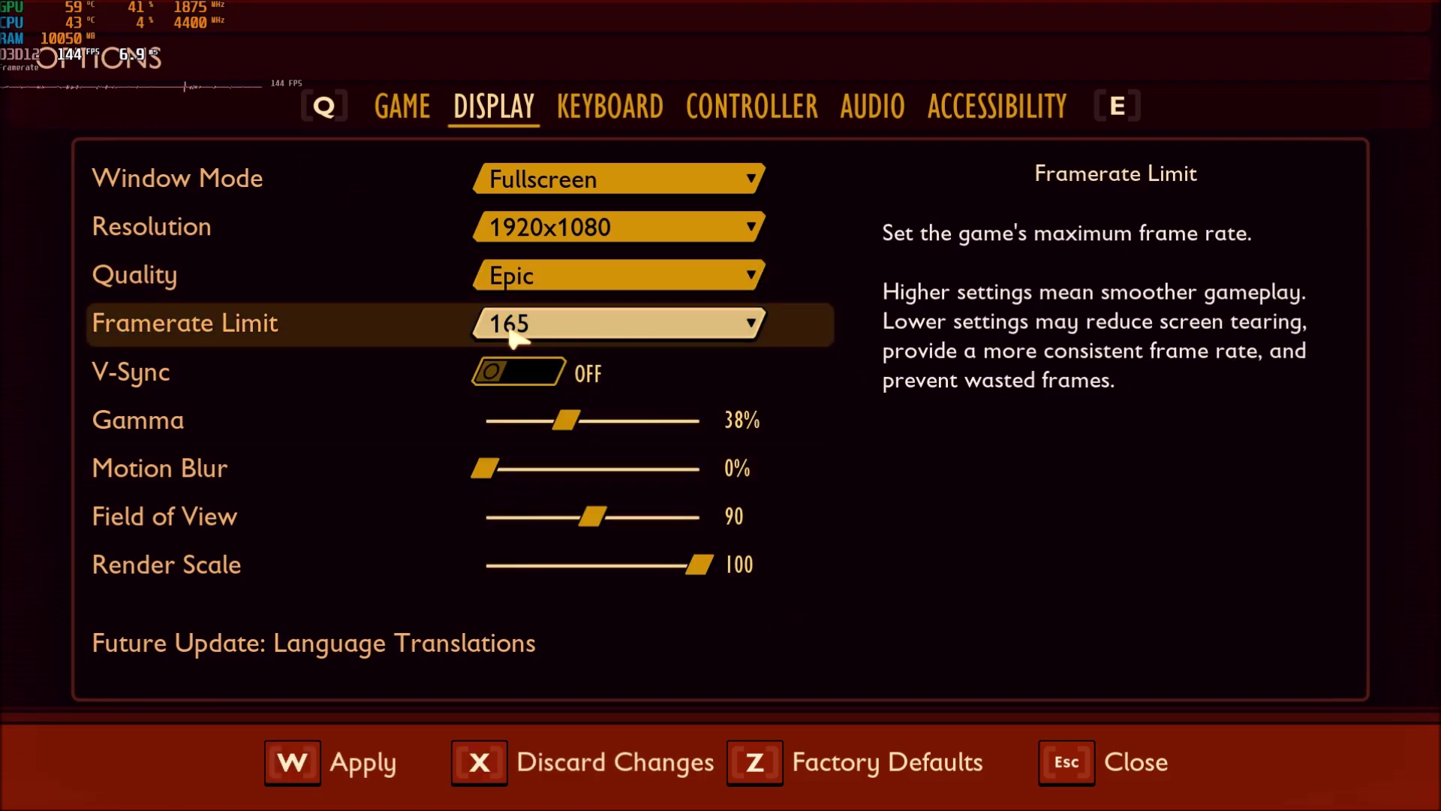
click(294, 761)
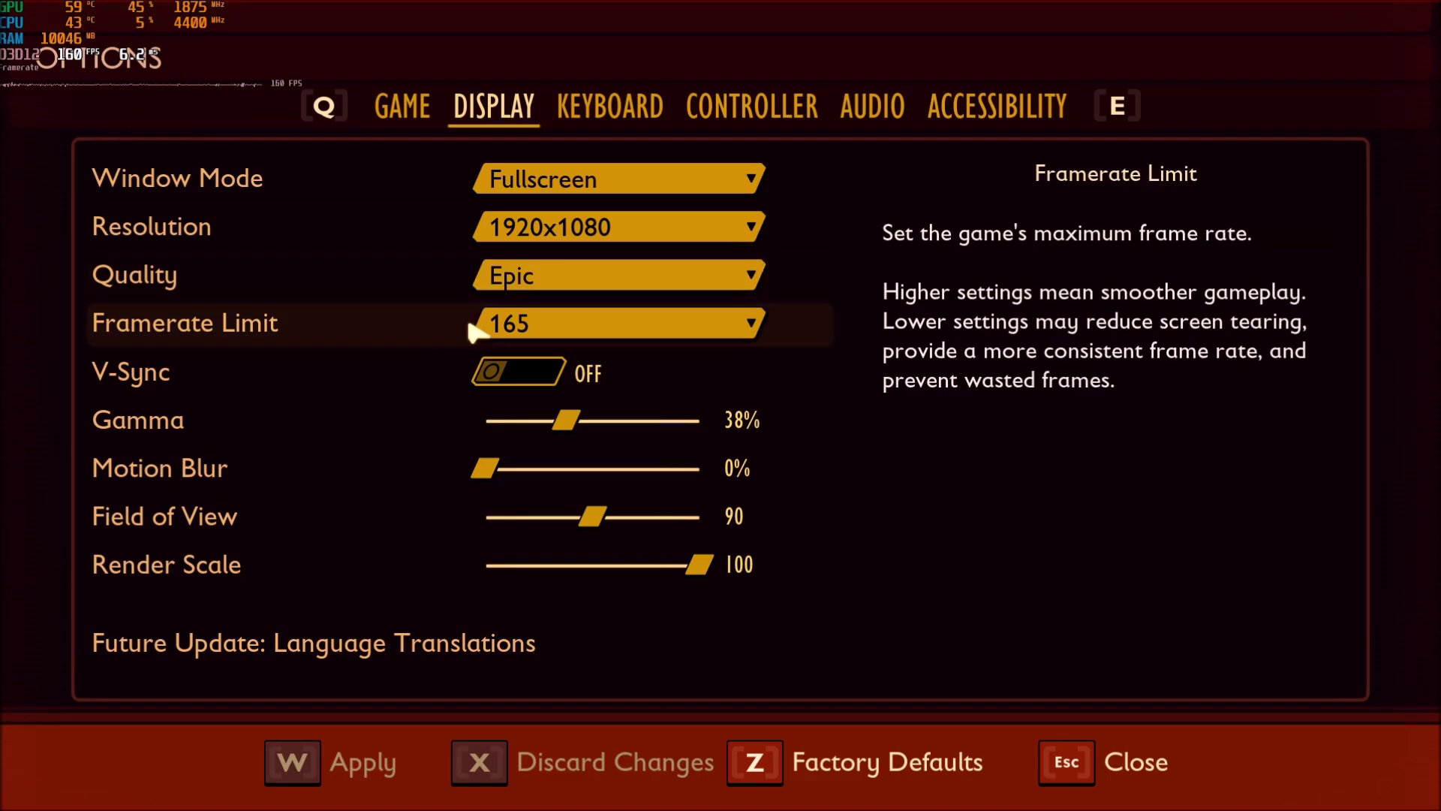
Set the framerate limit to 160 and apply the display settings
click(563, 328)
click(522, 460)
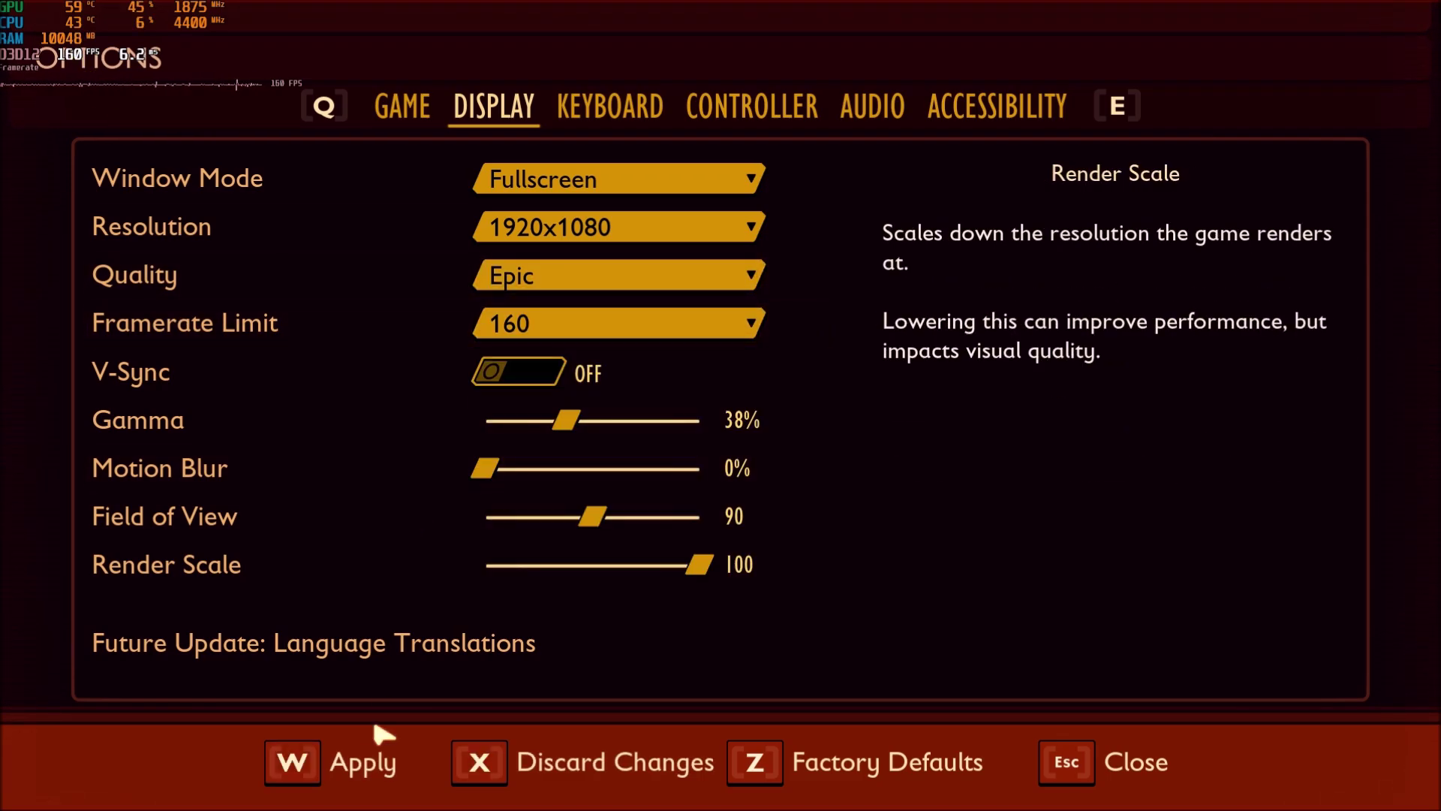
click(368, 760)
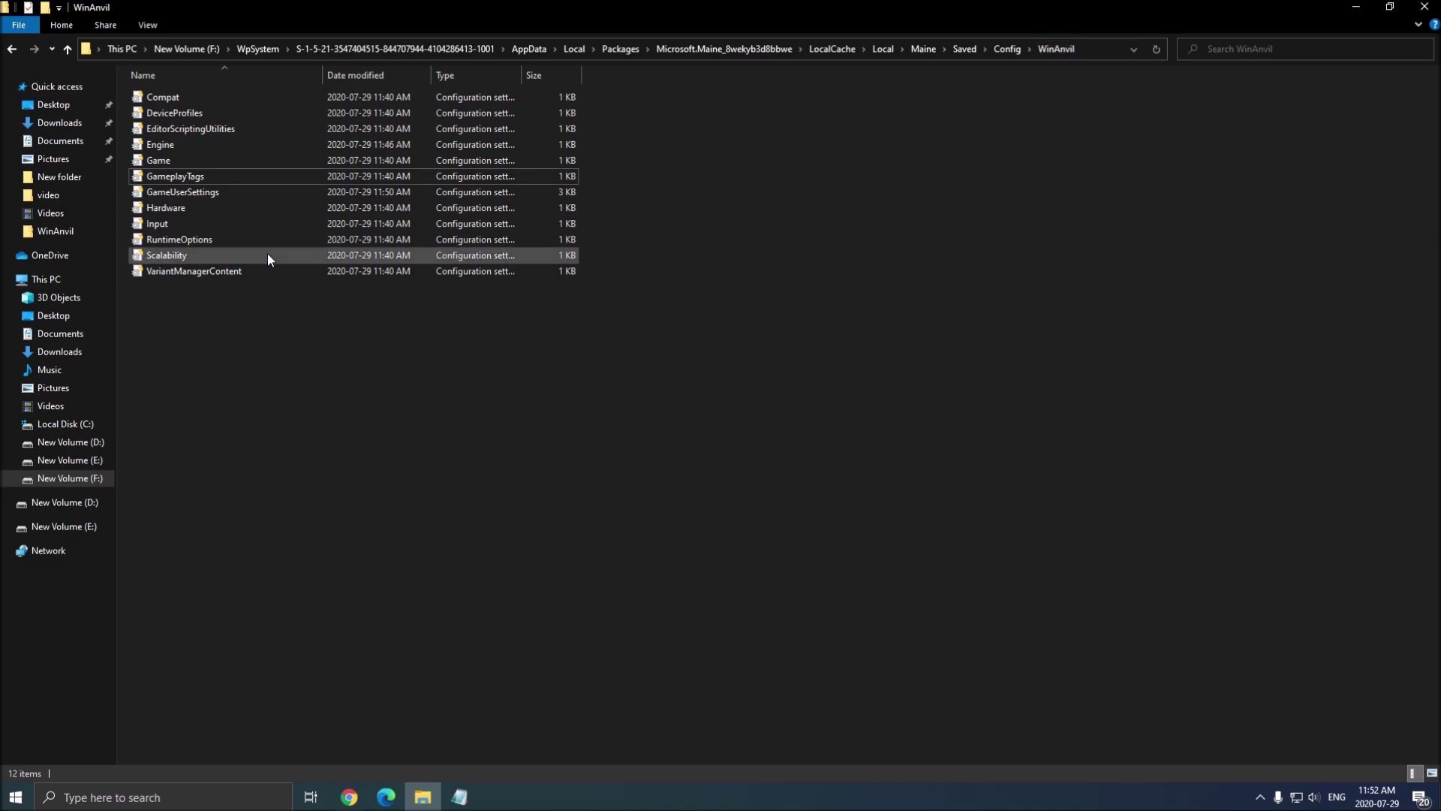
In File Explorer, open the GameUserSettings file from the WinAnvil folder in Notepad and maximize its window
click(184, 192)
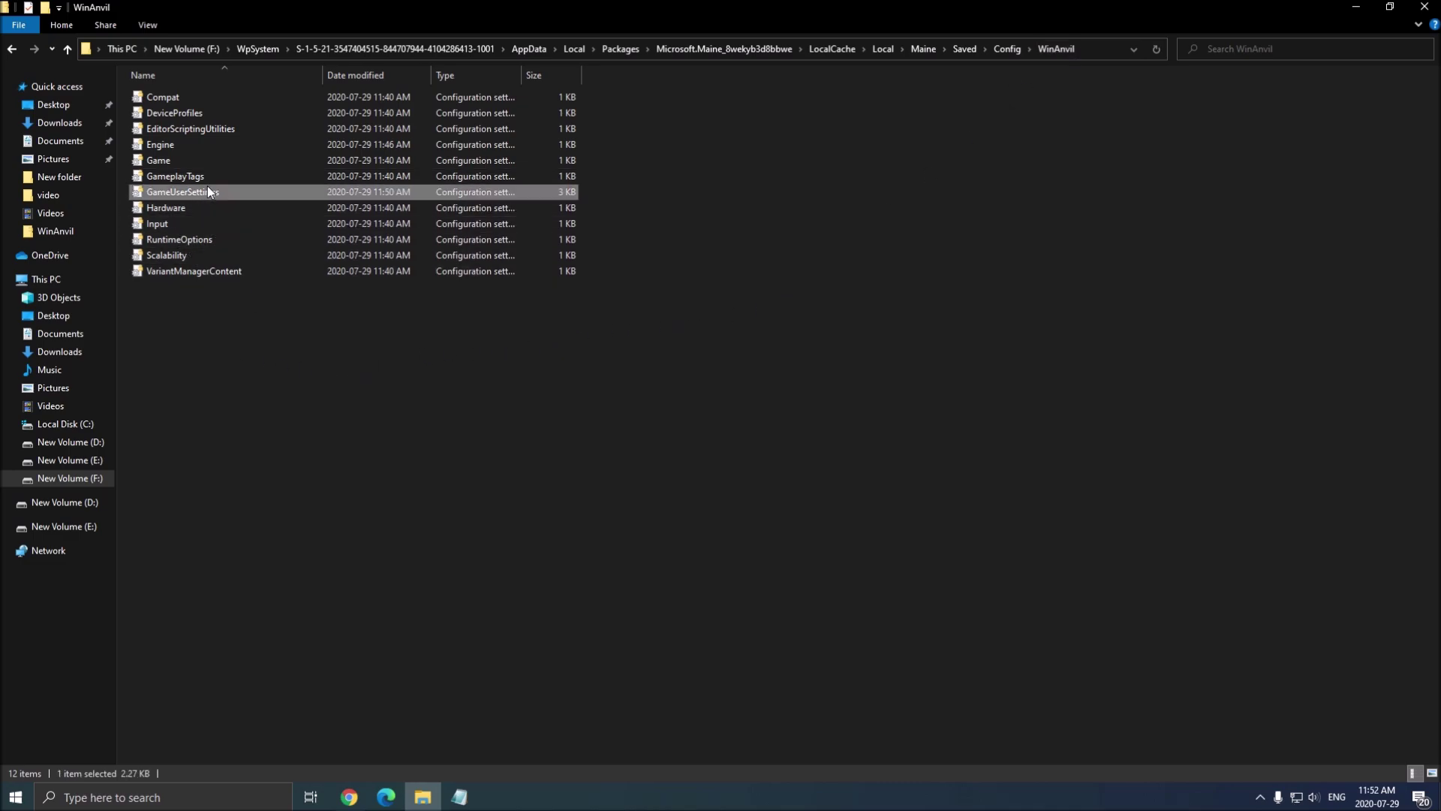
double_click(186, 195)
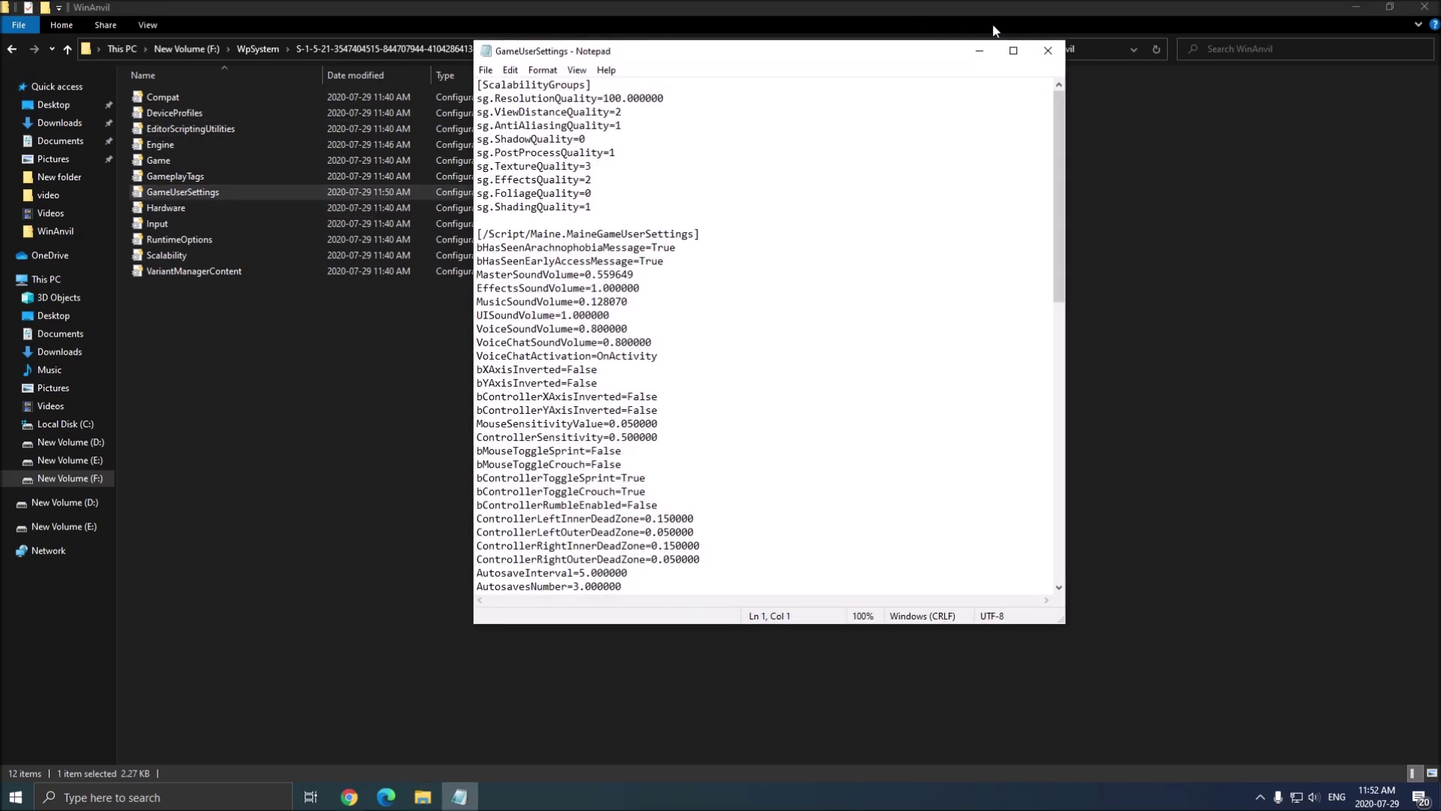
click(1017, 22)
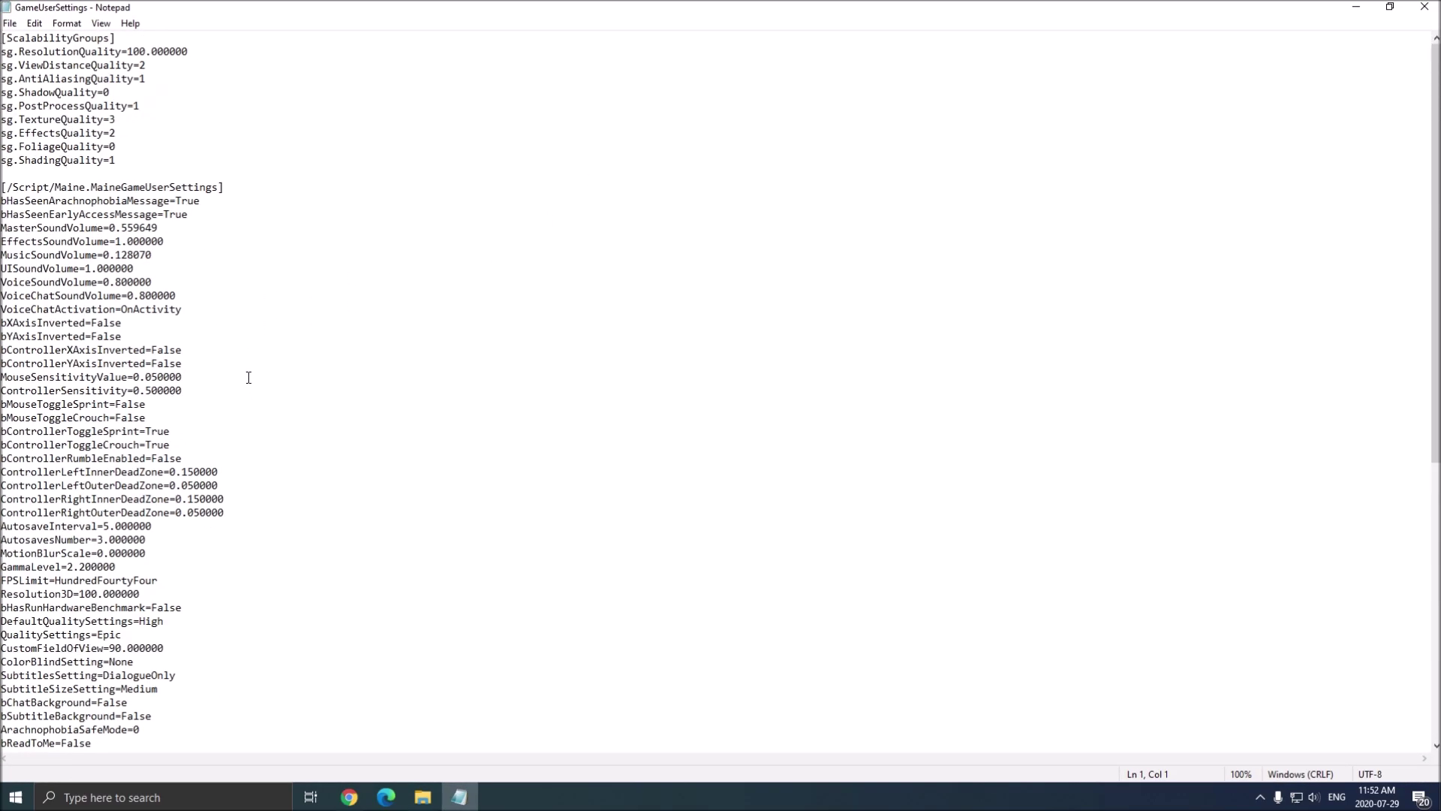
Look through GameUserSettings and highlight the ScalabilityGroups quality lines from ViewDistanceQuality to ShadingQuality
scroll(269, 398, down, 12)
scroll(246, 508, up, 12)
drag(2, 51, 120, 160)
click(255, 135)
drag(3, 66, 245, 161)
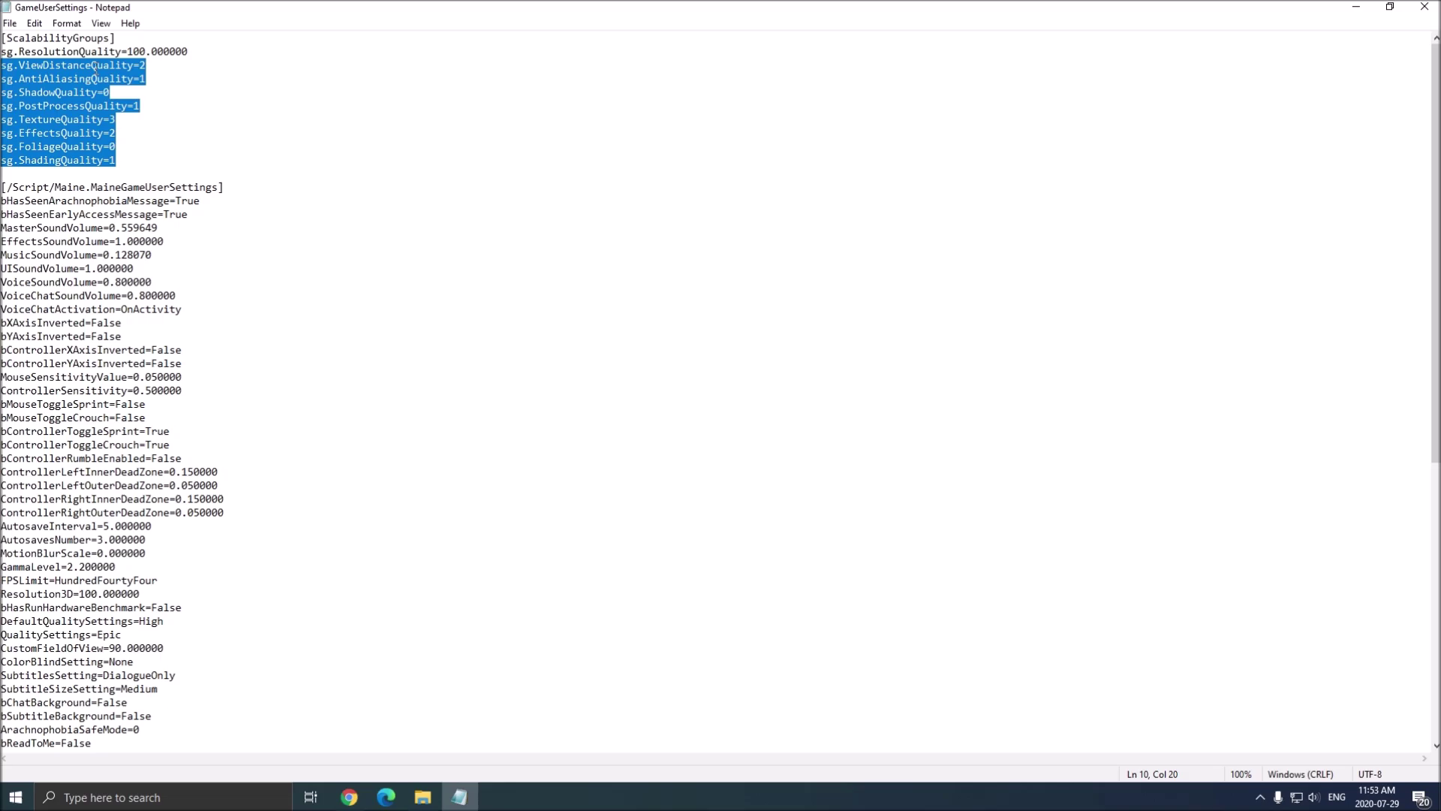
click(13, 65)
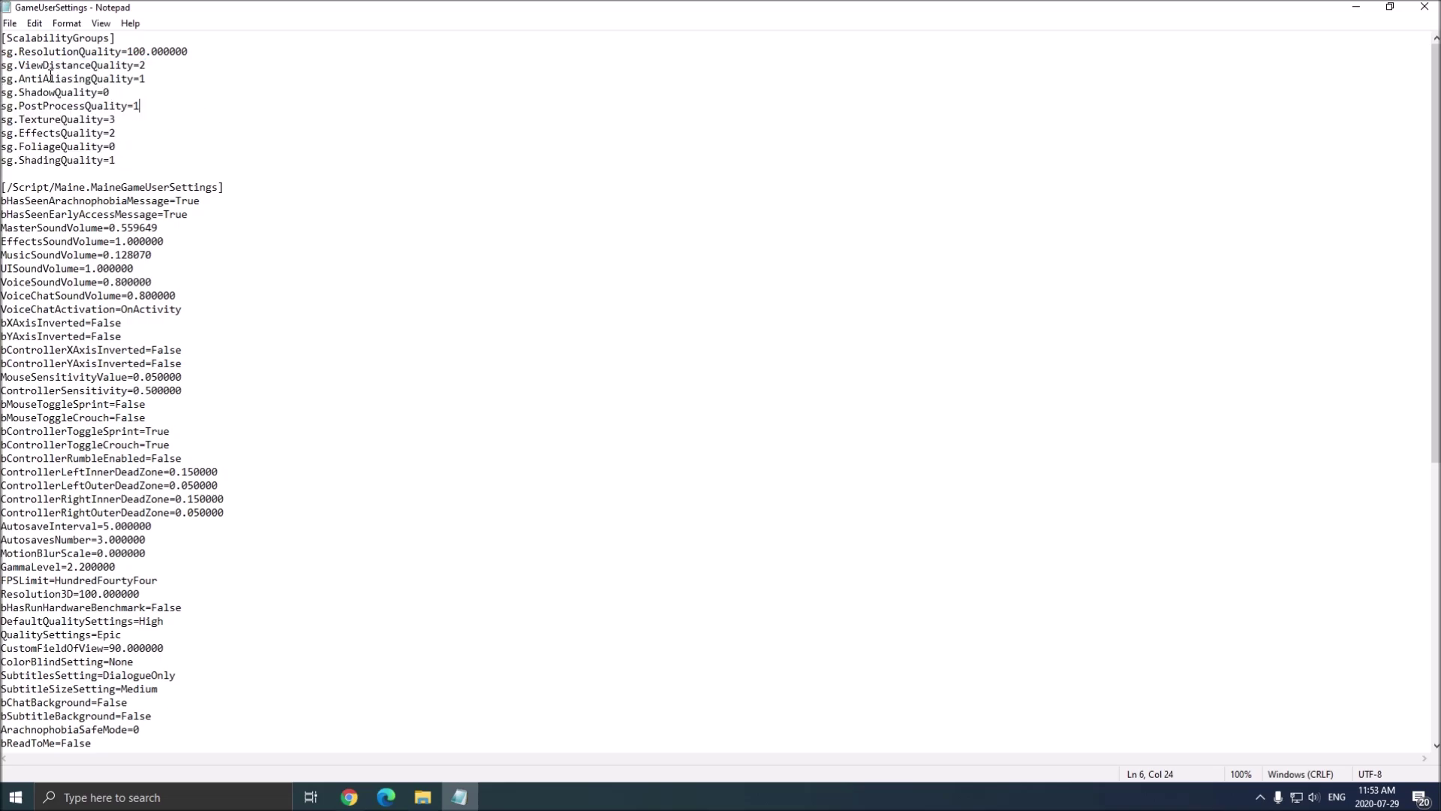
drag(13, 65, 121, 160)
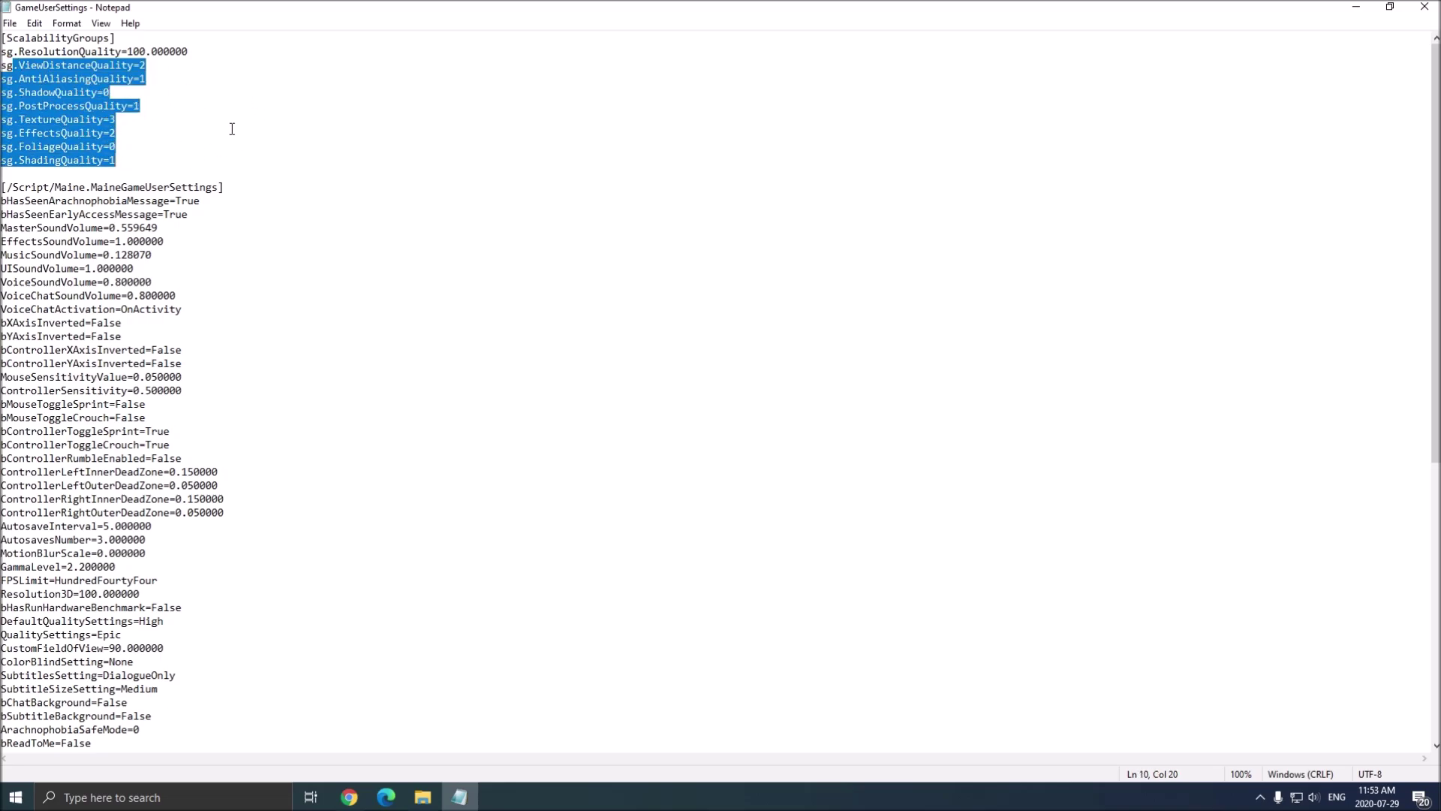
Highlight the ViewDistanceQuality line in the ScalabilityGroups section to examine its setting
click(179, 93)
drag(13, 66, 191, 68)
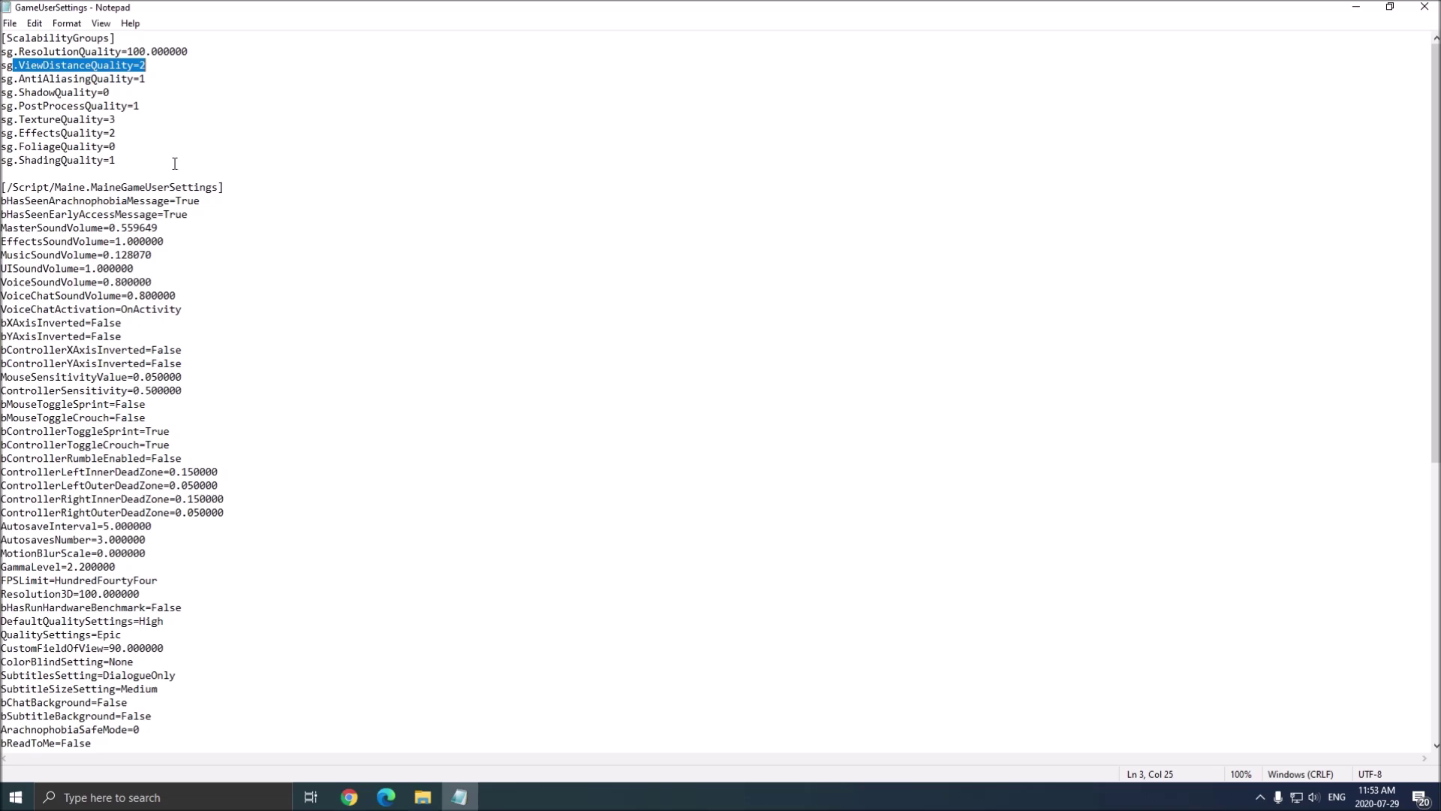
click(81, 65)
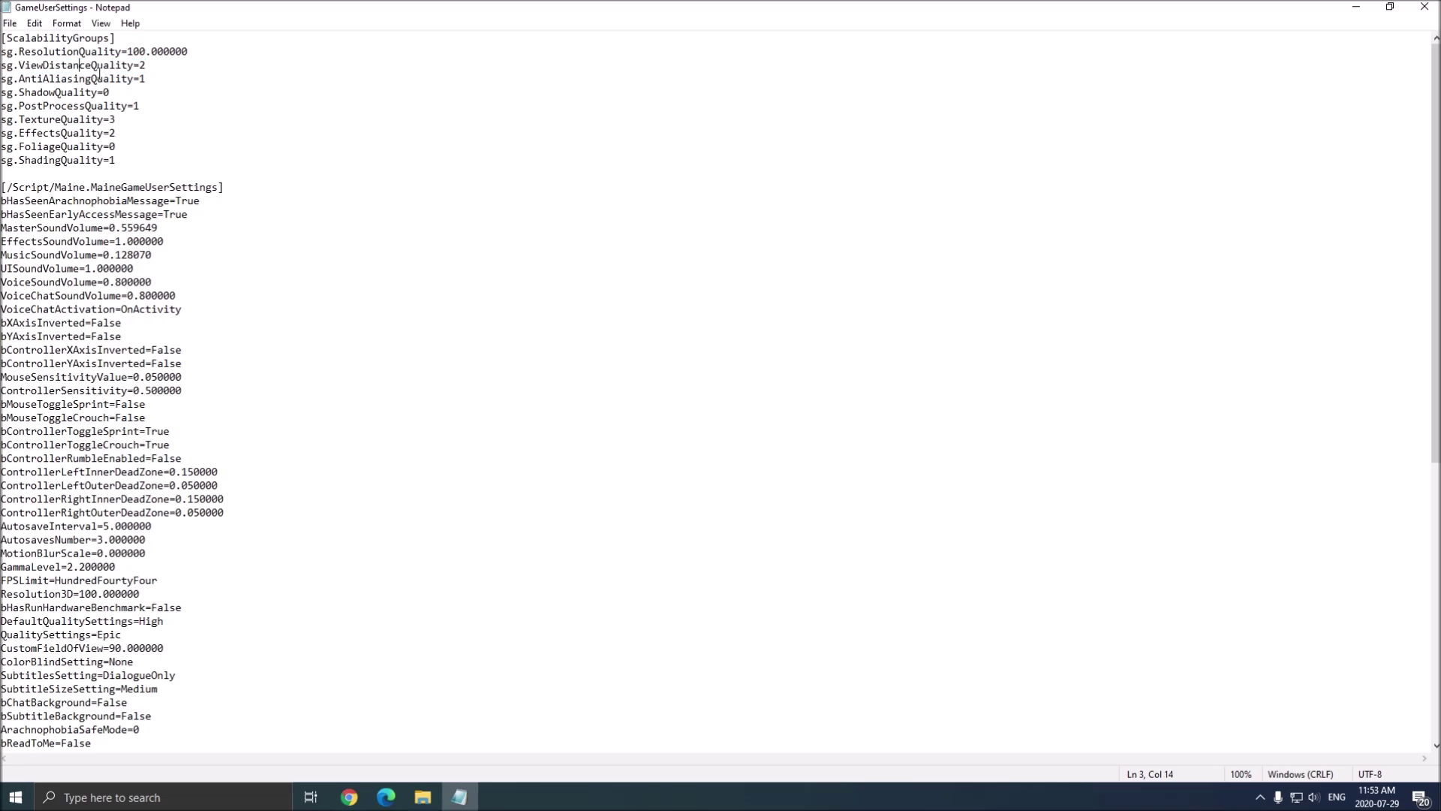
Try ViewDistanceQuality at 1 and retype the value of a quality line below it in the ScalabilityGroups section
click(168, 67)
key(BackSpace)
text(1)
key(Down)
key(Down)
key(BackSpace)
text(0)
key(BackSpace)
text(2)
key(Down)
Find the FramerateLimit line near the end of the file and highlight it to examine its value
scroll(231, 216, down, 12)
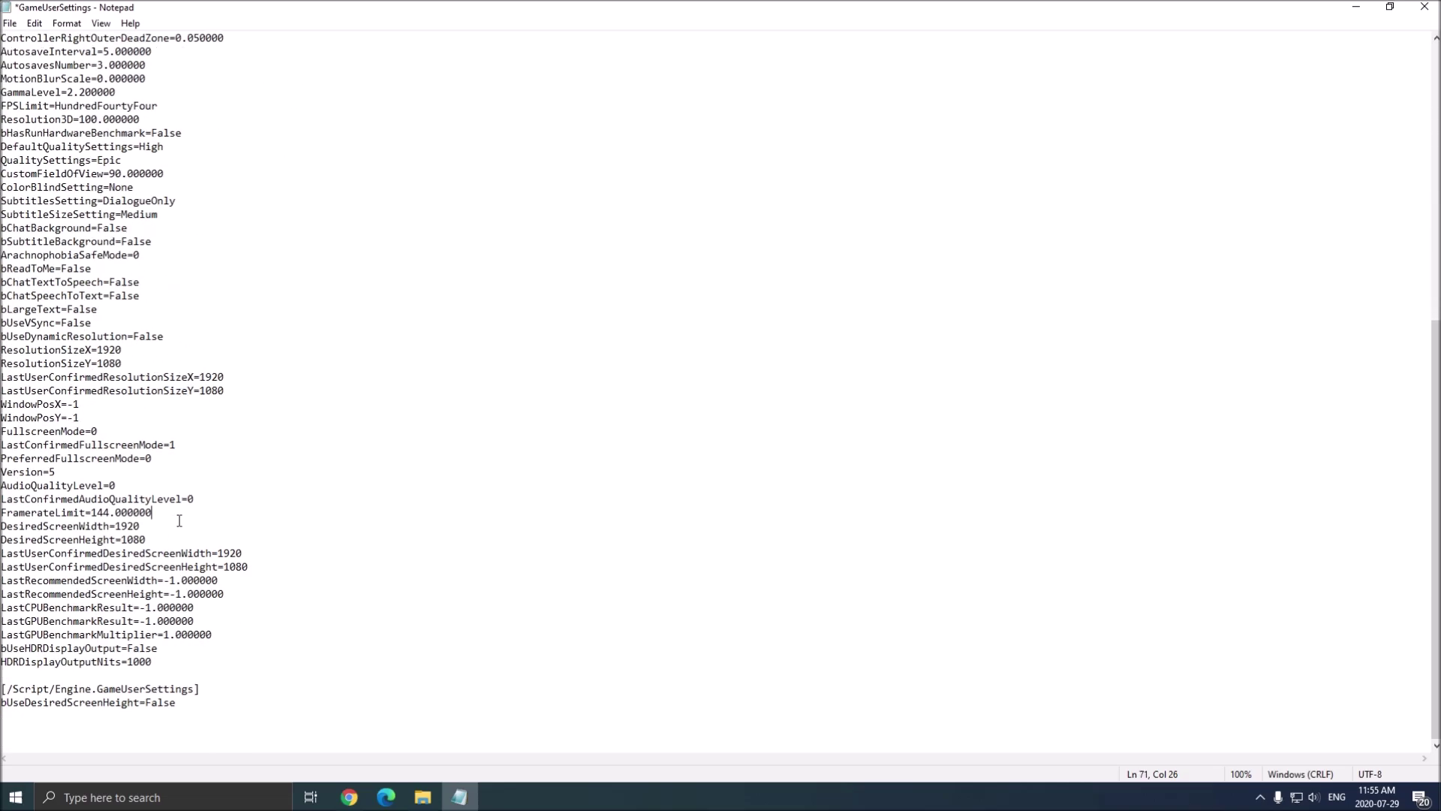
drag(152, 513, 4, 517)
click(117, 518)
drag(96, 516, 157, 518)
click(102, 516)
double_click(102, 516)
drag(12, 518, 222, 523)
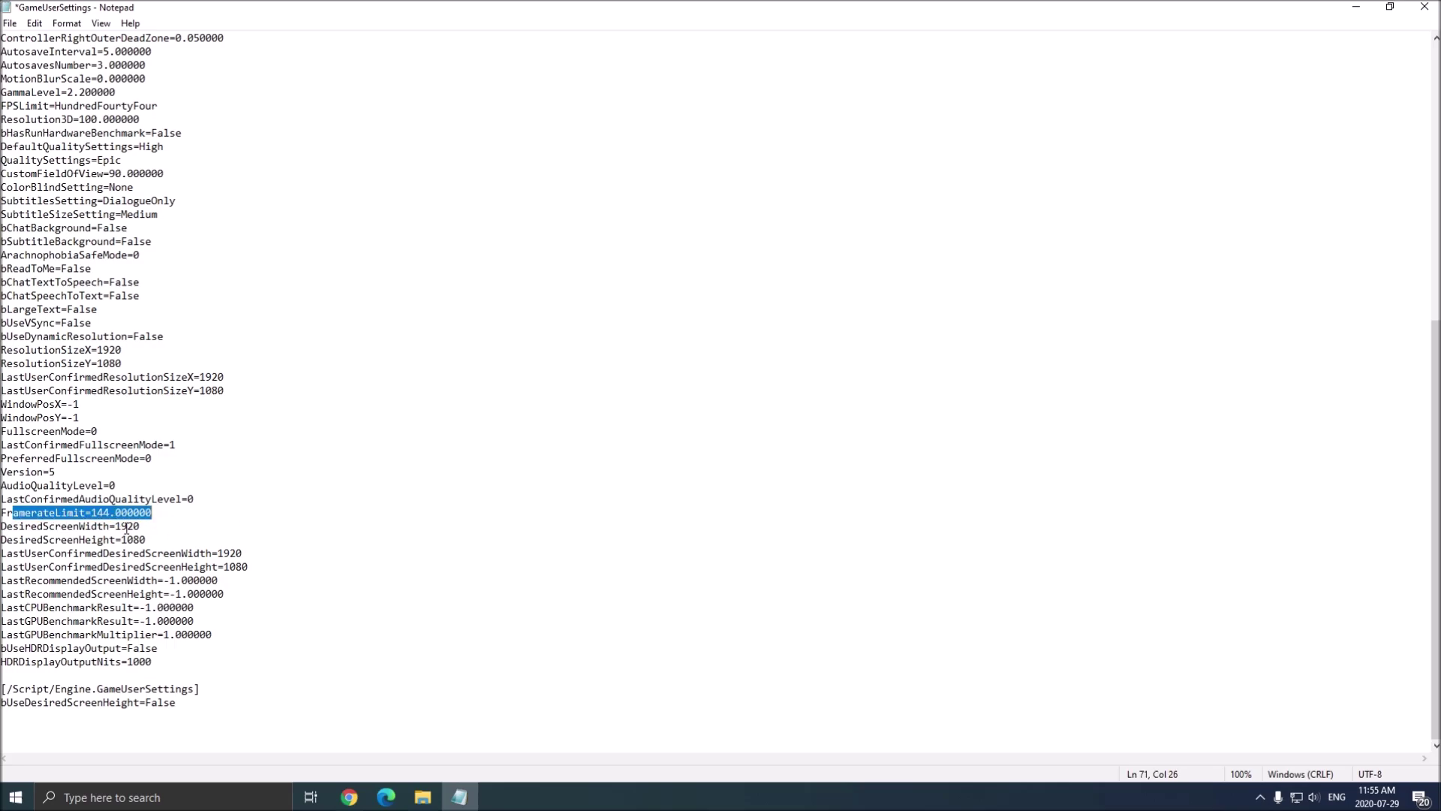
Highlight the bUseHDRDisplayOutput line to examine the HDR setting
click(240, 662)
click(4, 664)
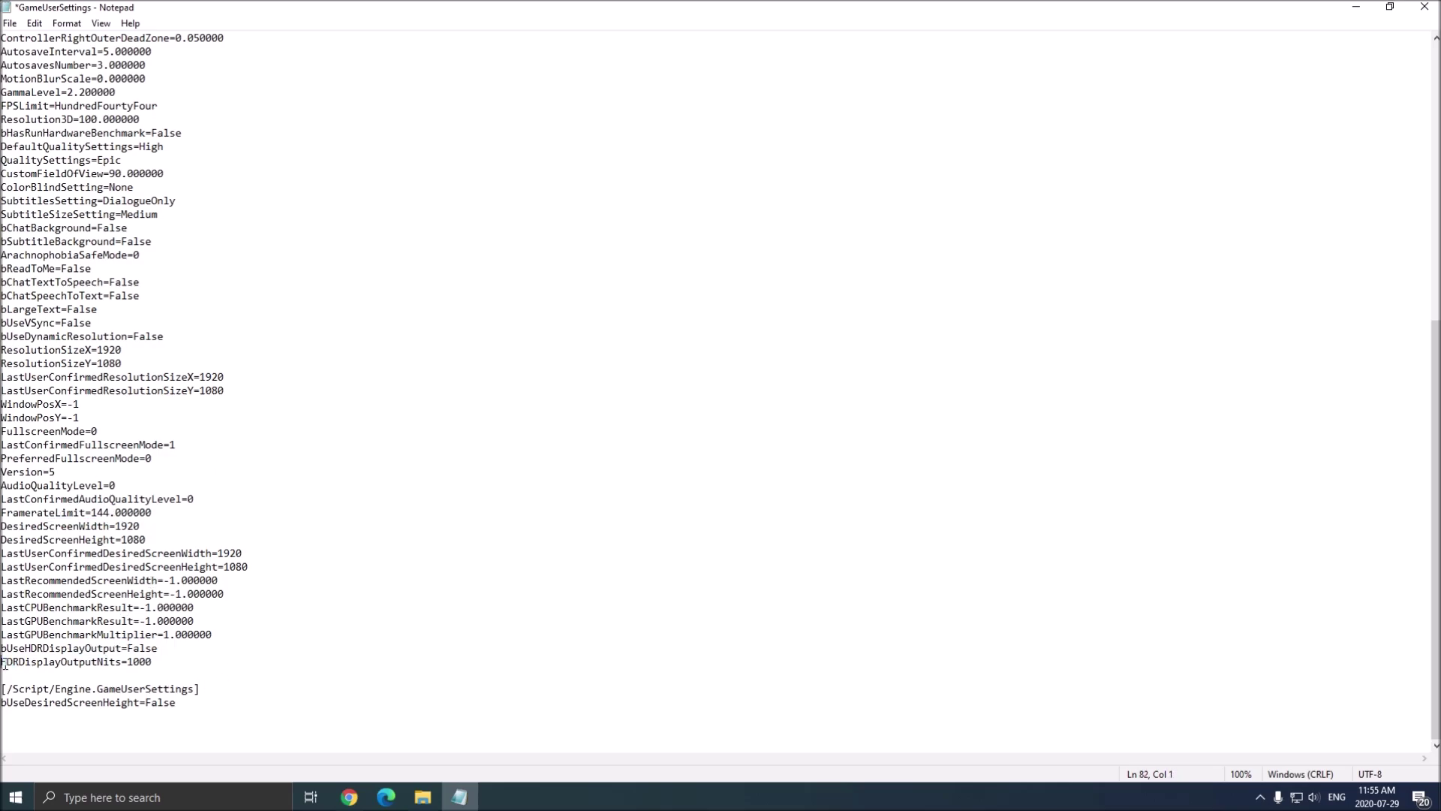
key(shift+Up)
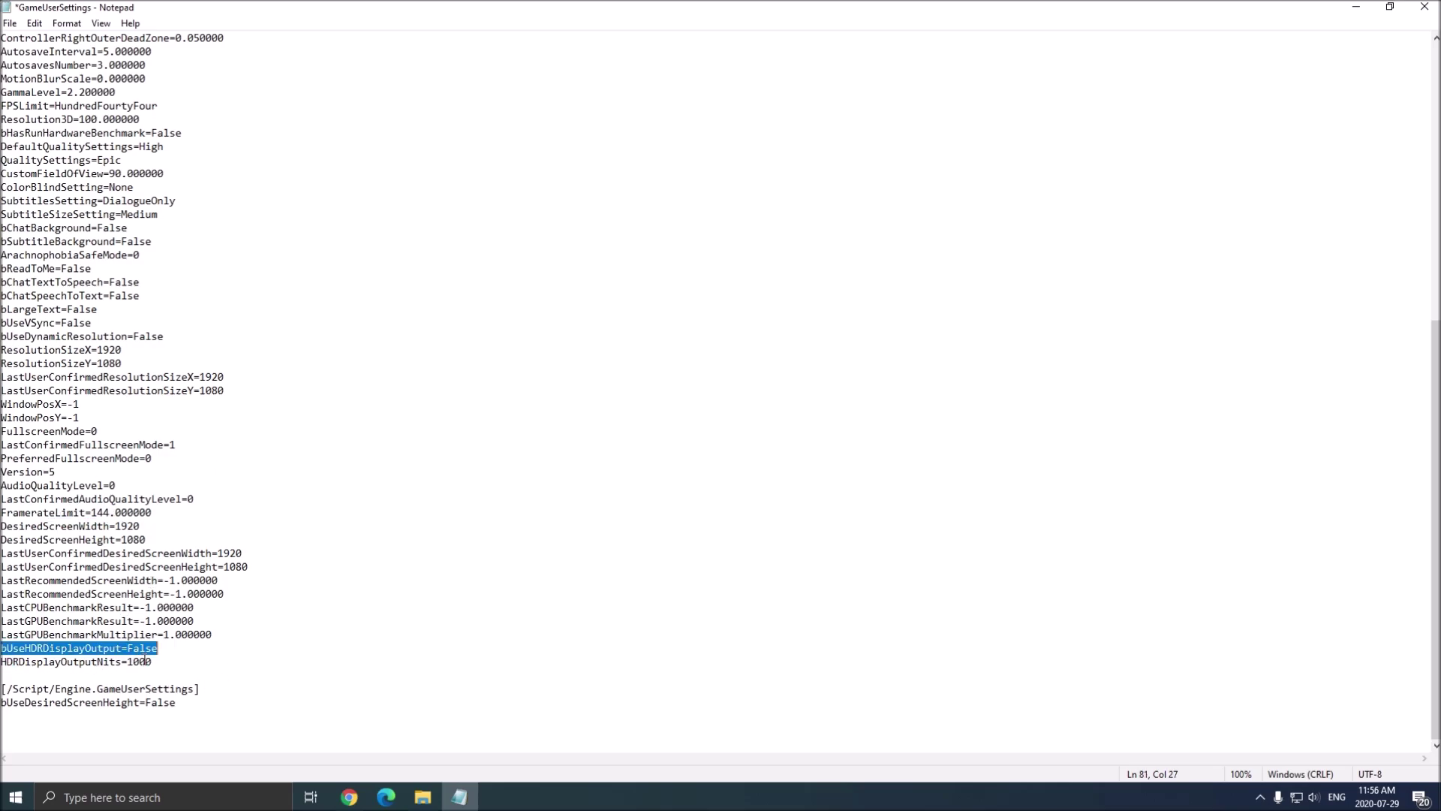
click(229, 652)
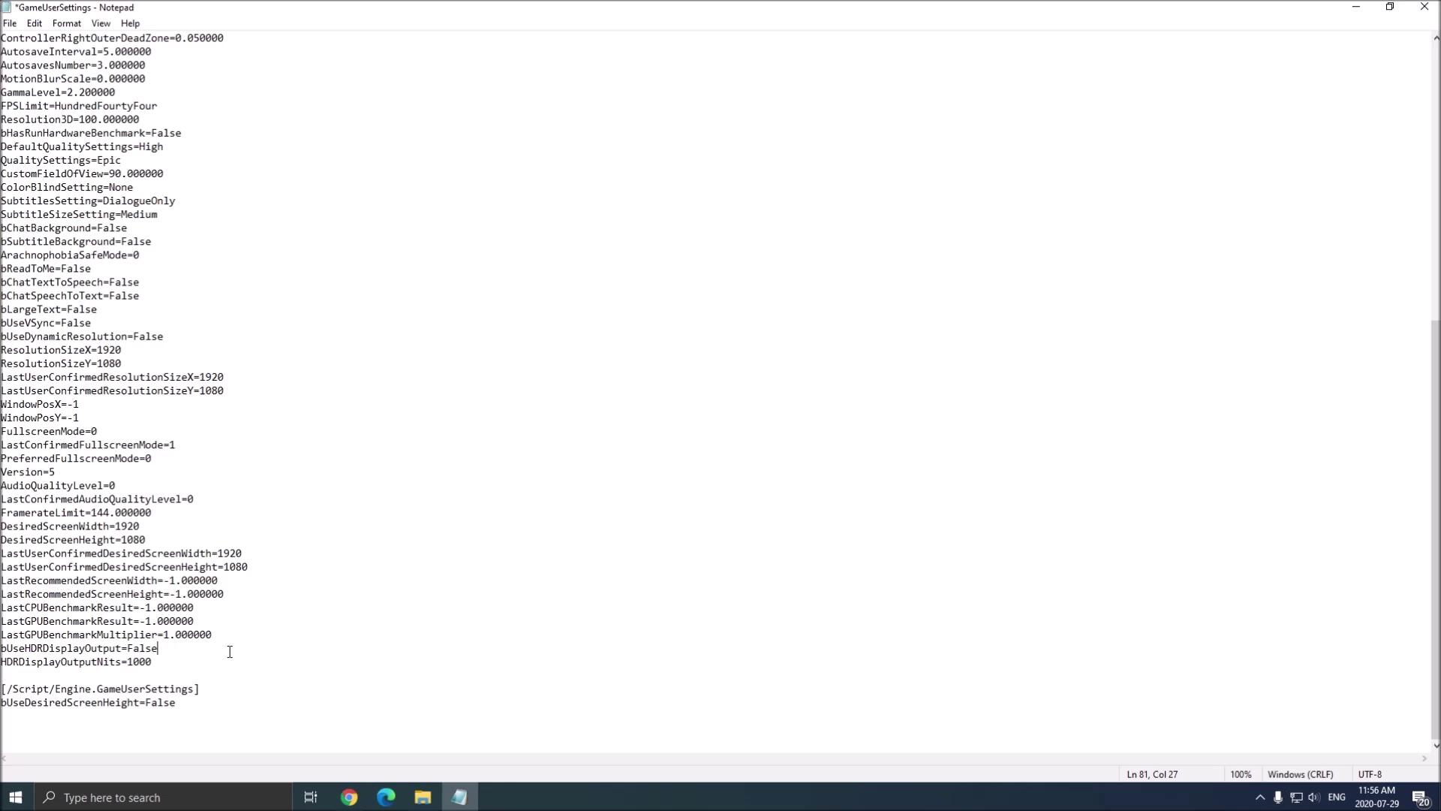
key(shift+Home)
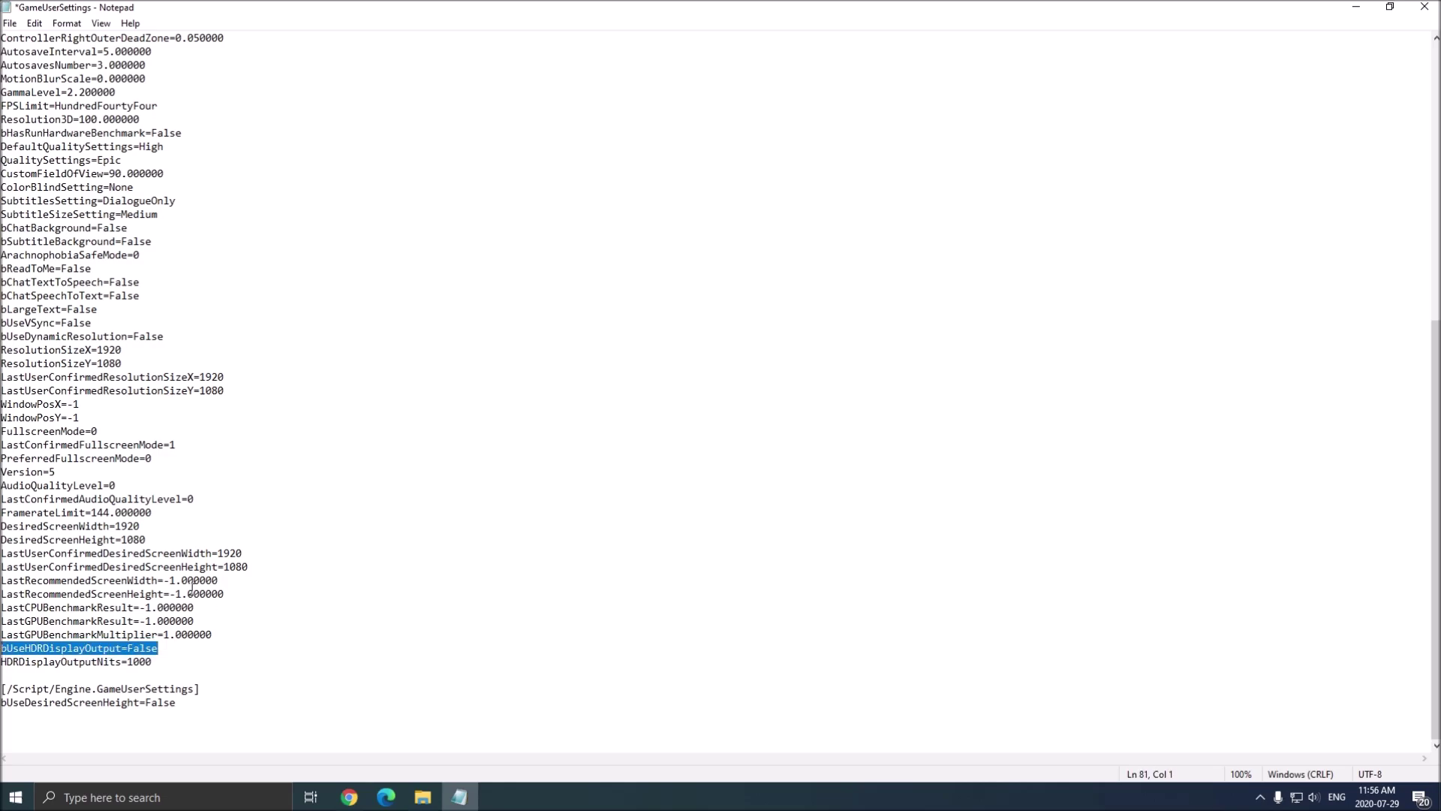
Bring up Save As for GameUserSettings, cancel it, and close the file without saving the changes
scroll(283, 621, up, 12)
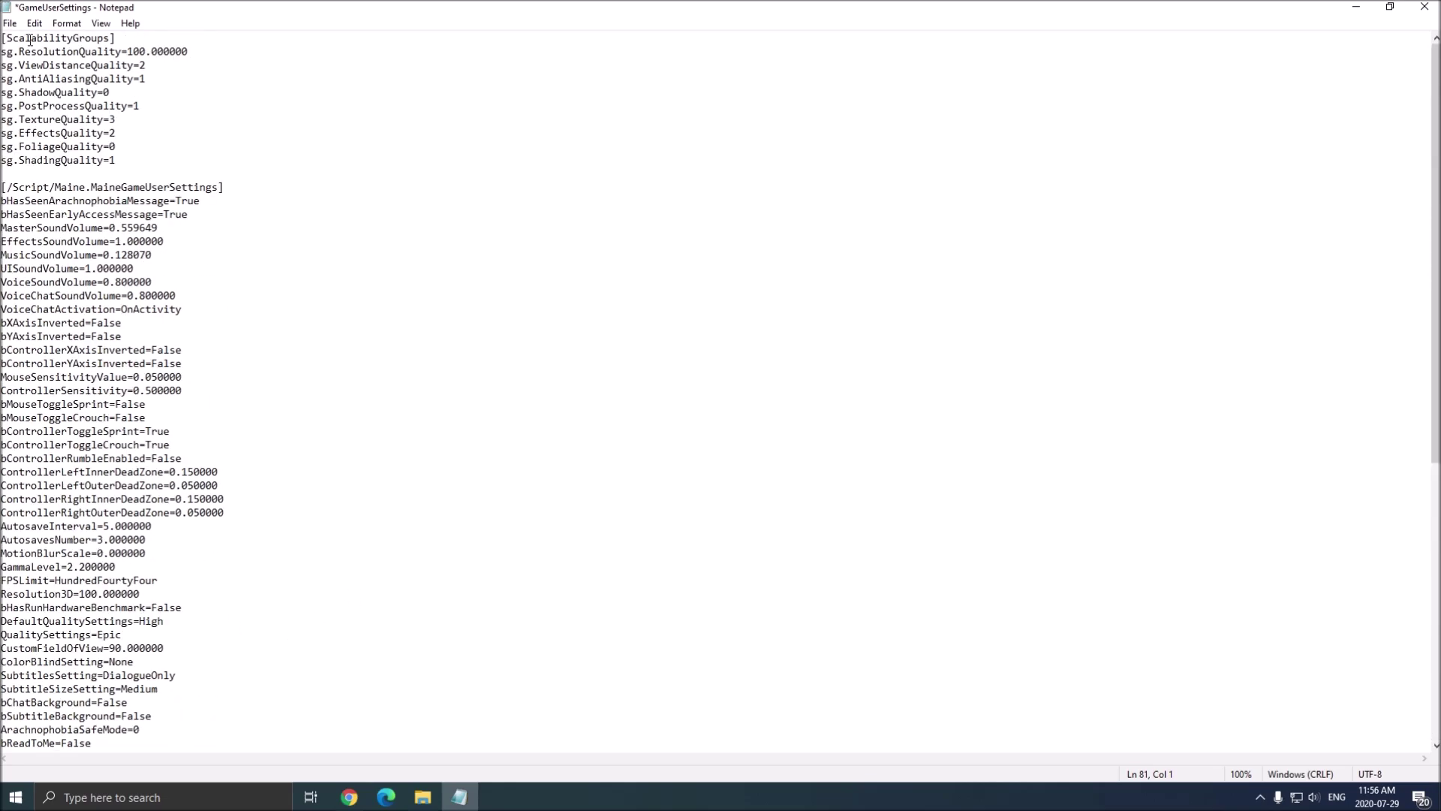
click(9, 23)
click(48, 92)
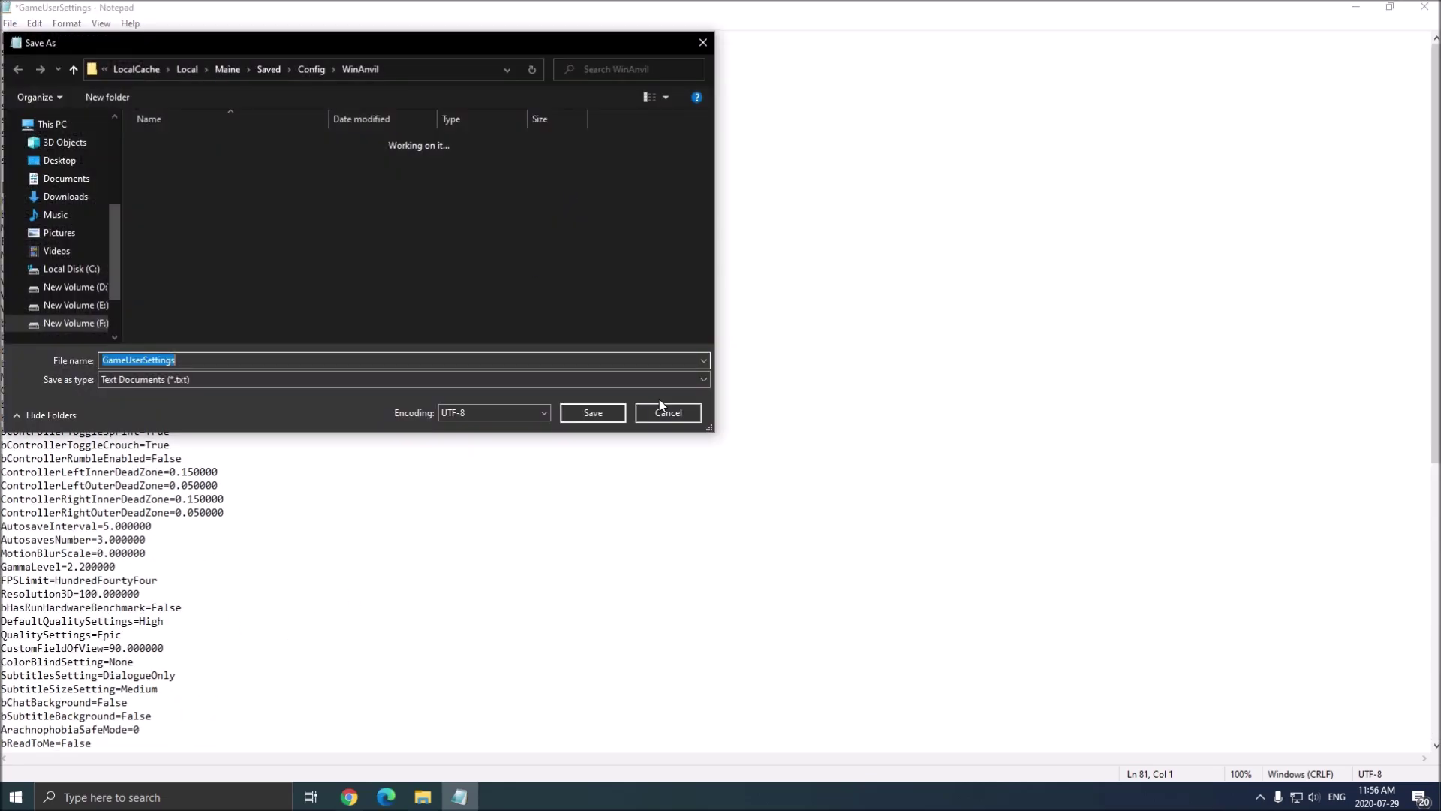
click(667, 412)
click(1424, 6)
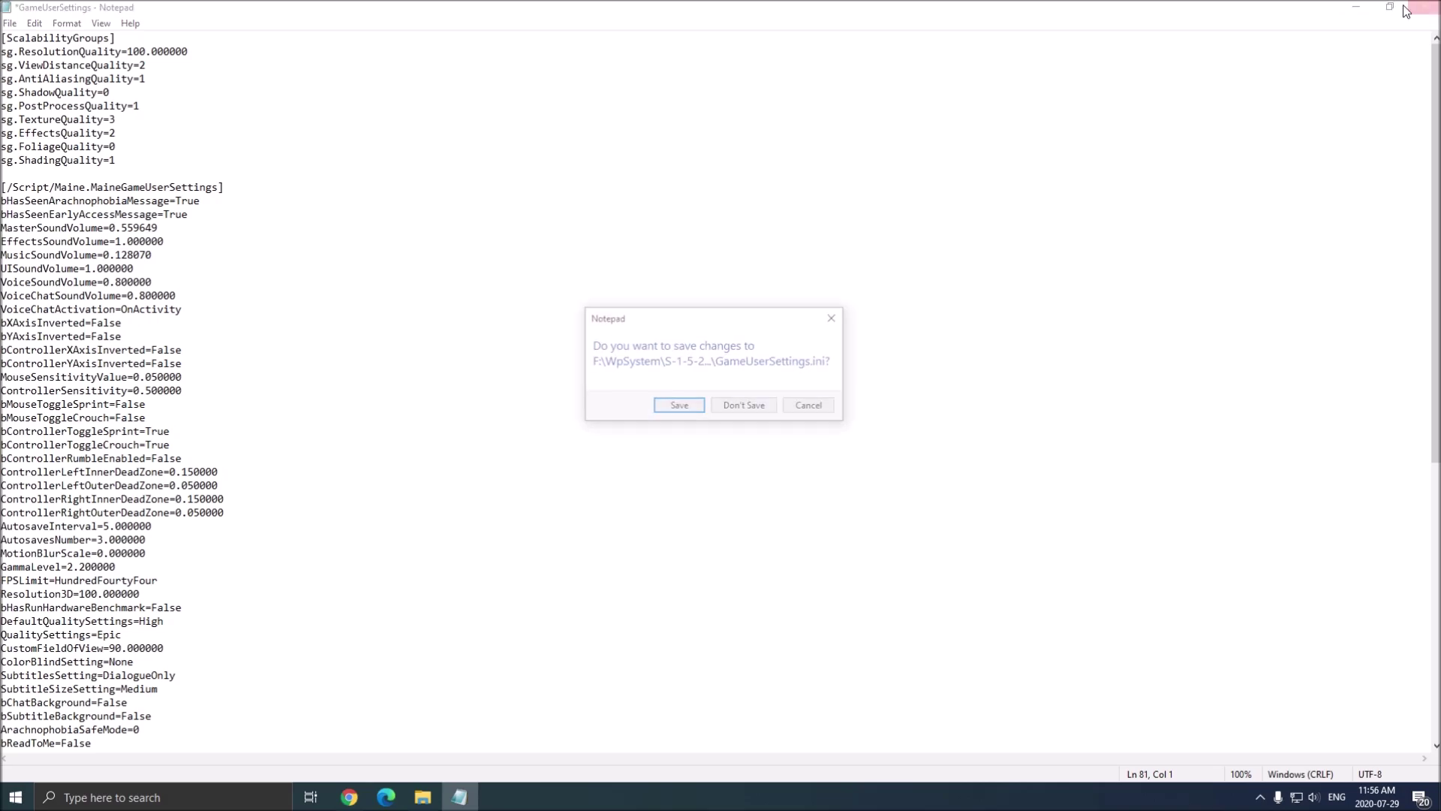
click(745, 406)
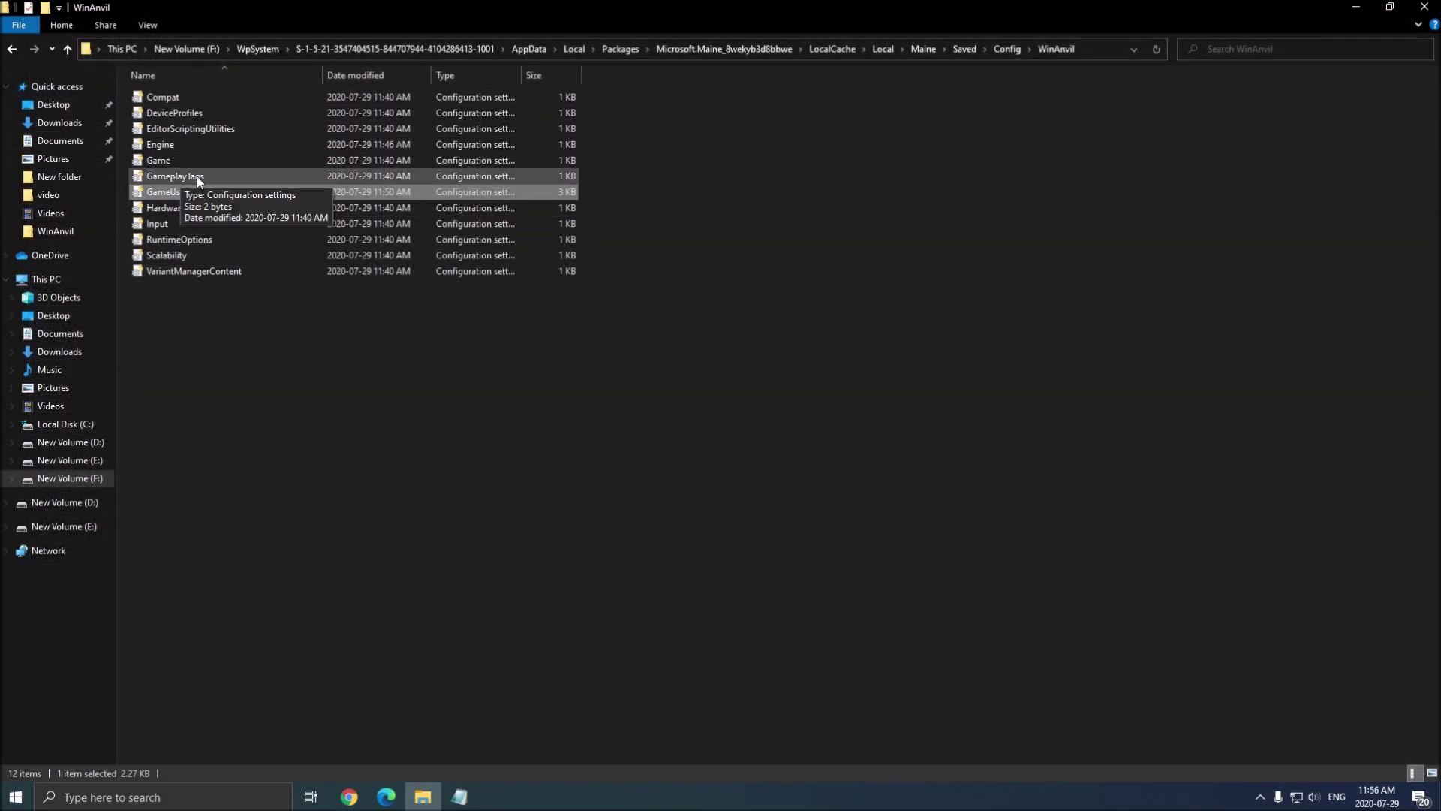
Open the properties of the GameUserSettings file, check its Read-only attribute, and close the dialog
right_click(157, 194)
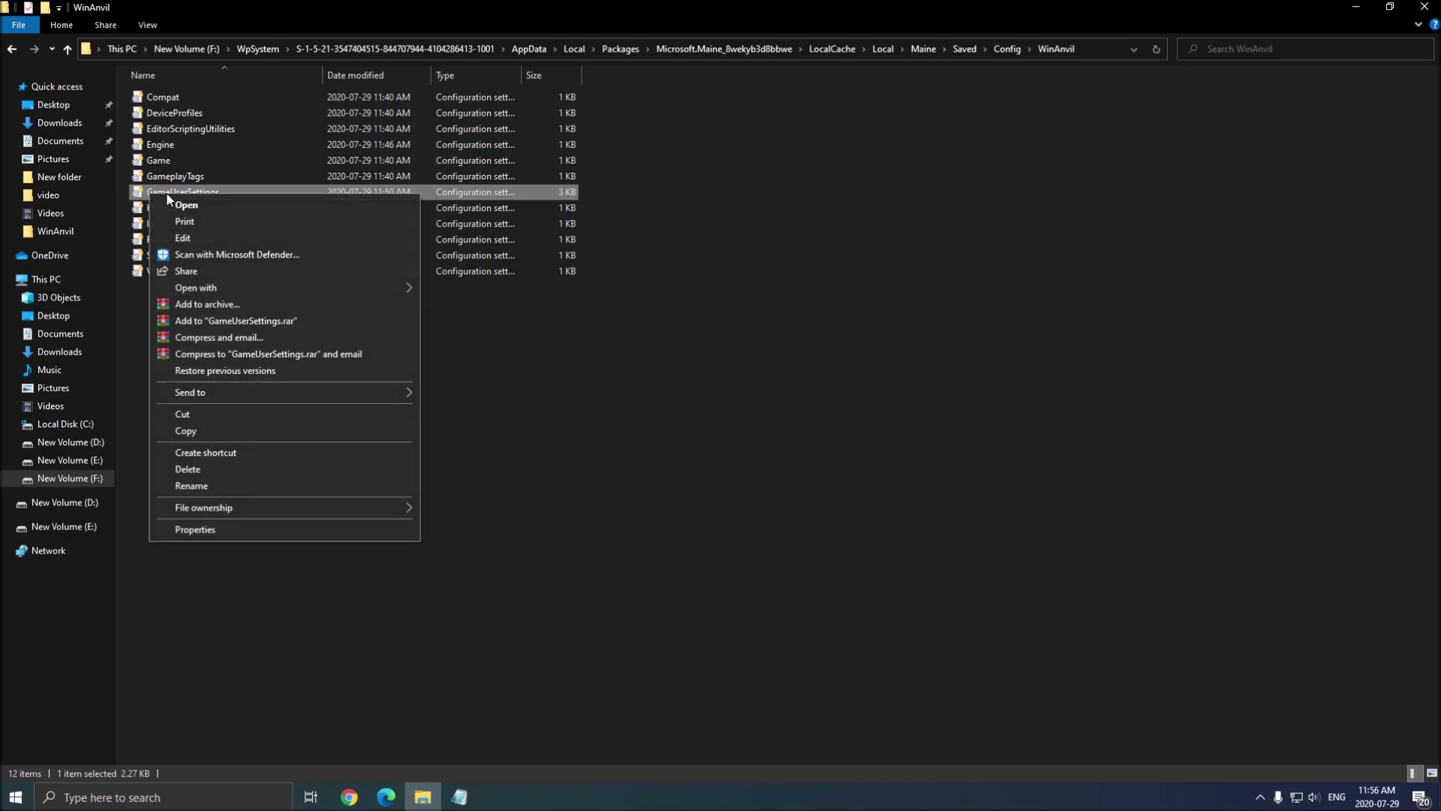
click(218, 529)
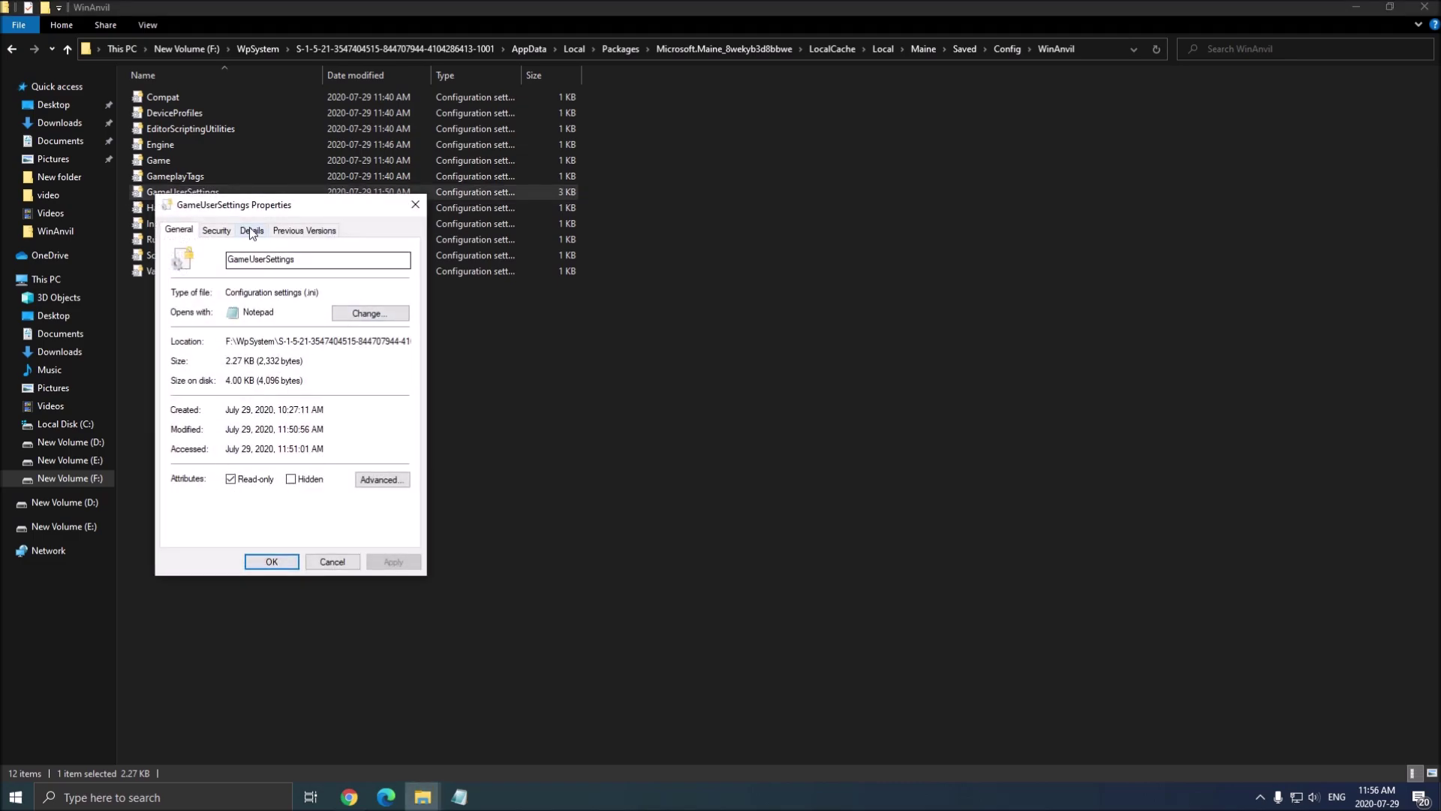
drag(241, 204, 552, 146)
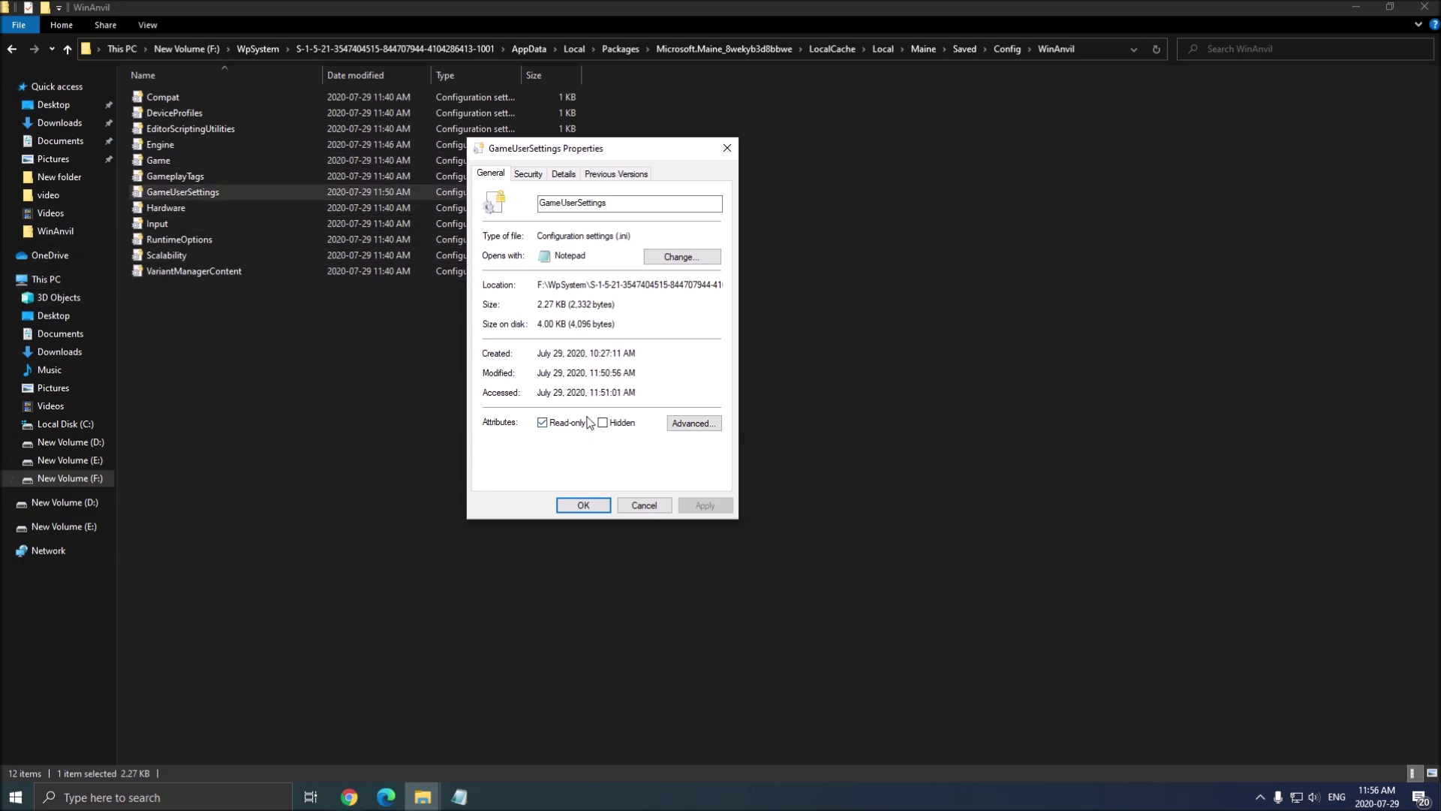
click(578, 503)
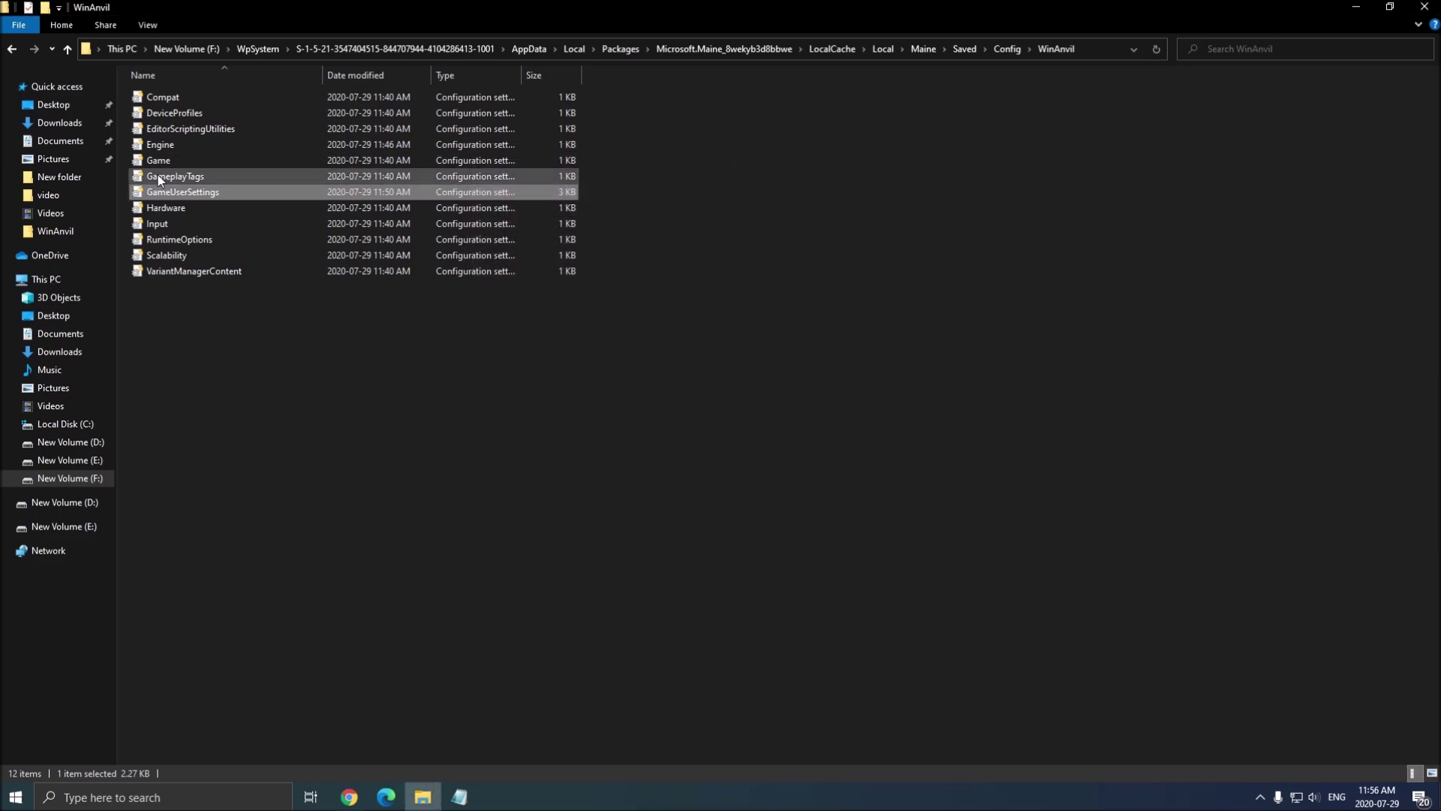
click(486, 451)
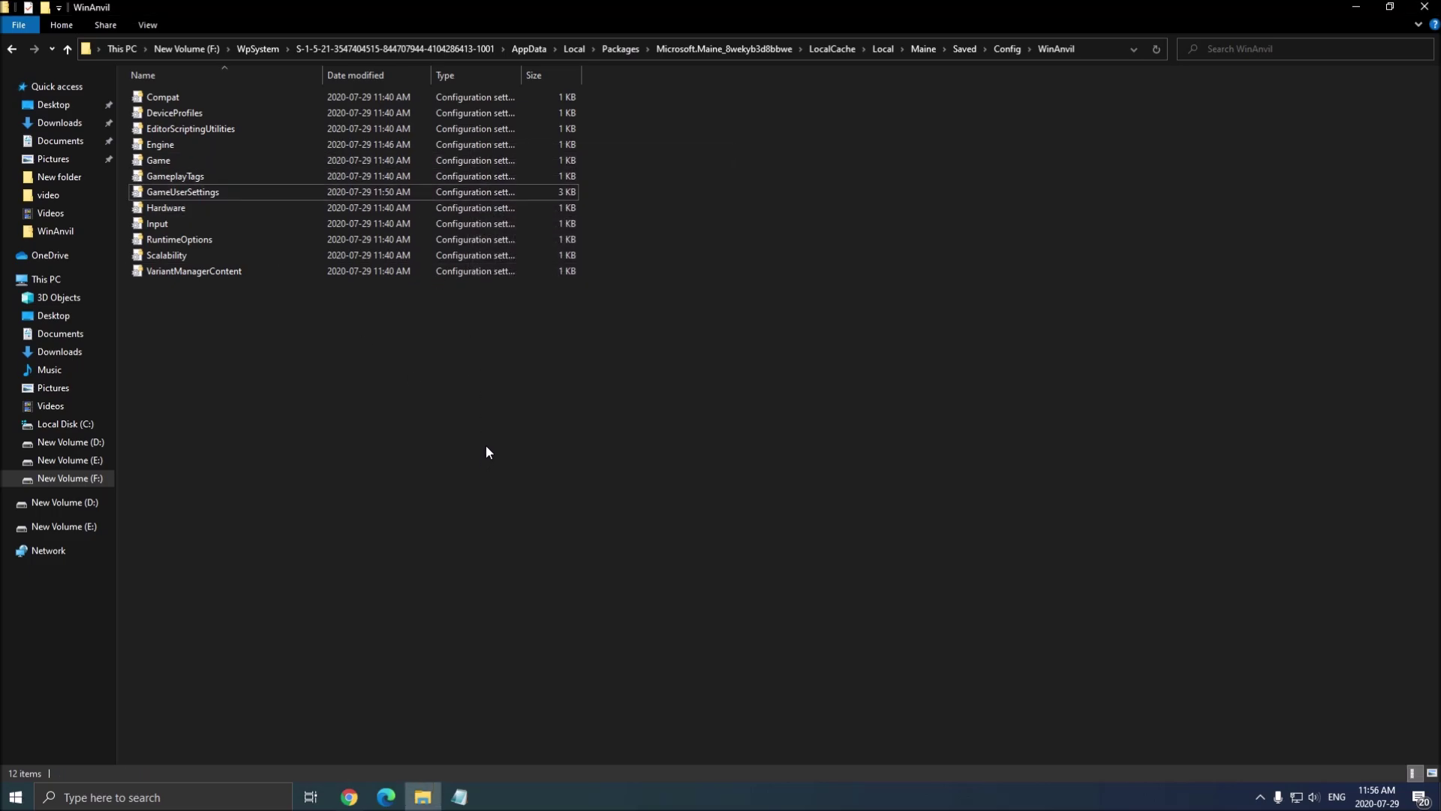